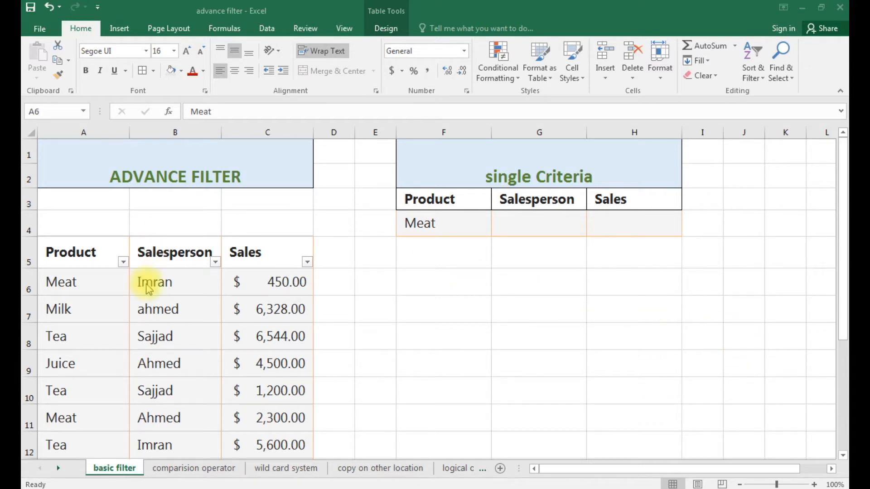
Step: Start an Advanced Filter on the product table, with in-place filtering and the list range A5:C17
left_click(67, 250)
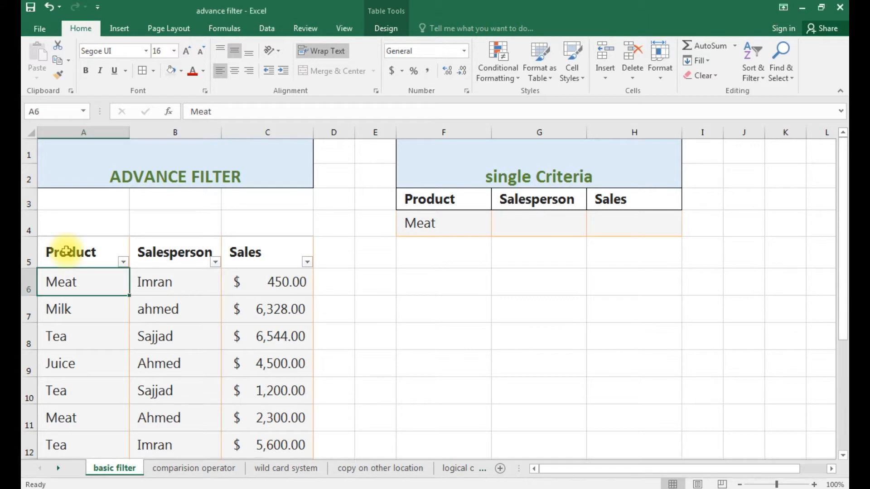
left_click(266, 30)
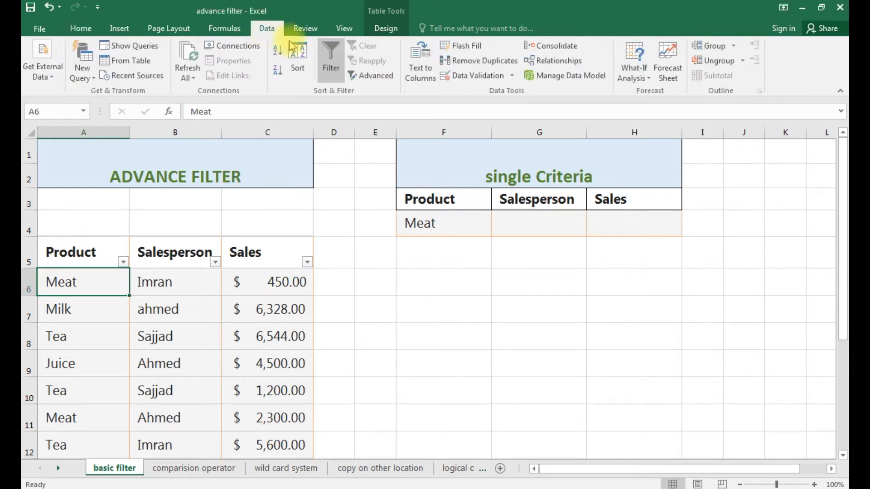
left_click(389, 78)
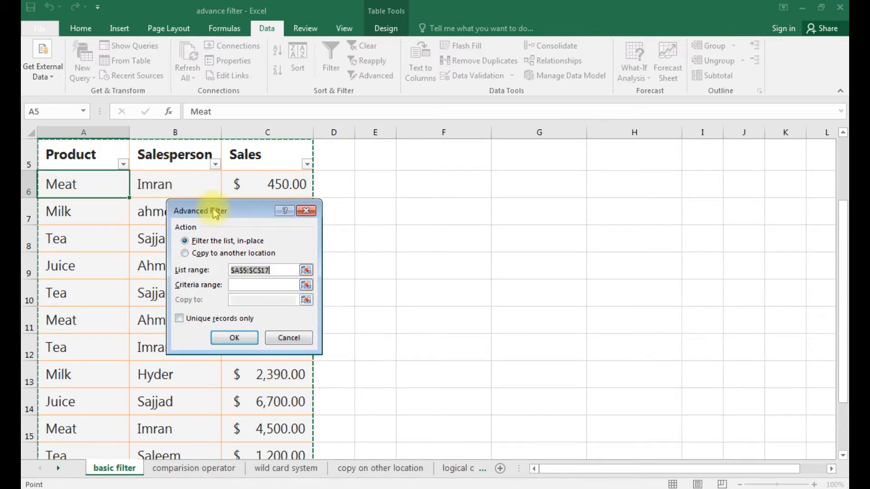
left_click_drag(215, 212, 489, 203)
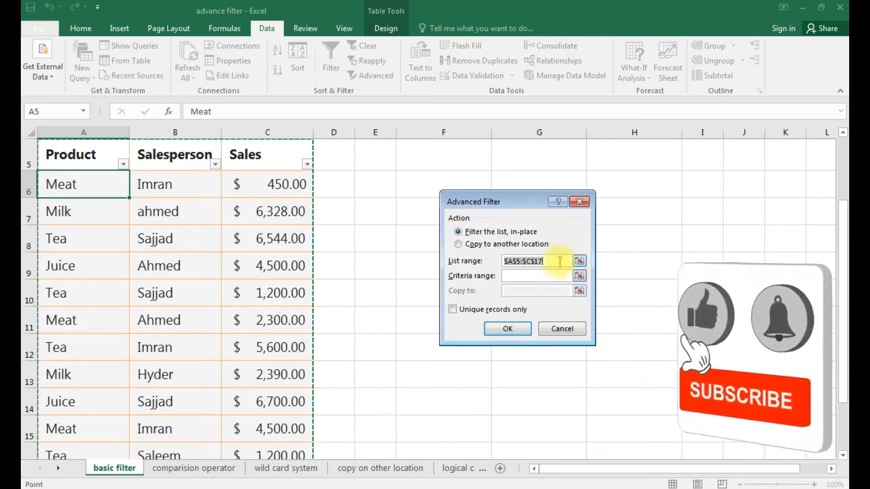
left_click(457, 245)
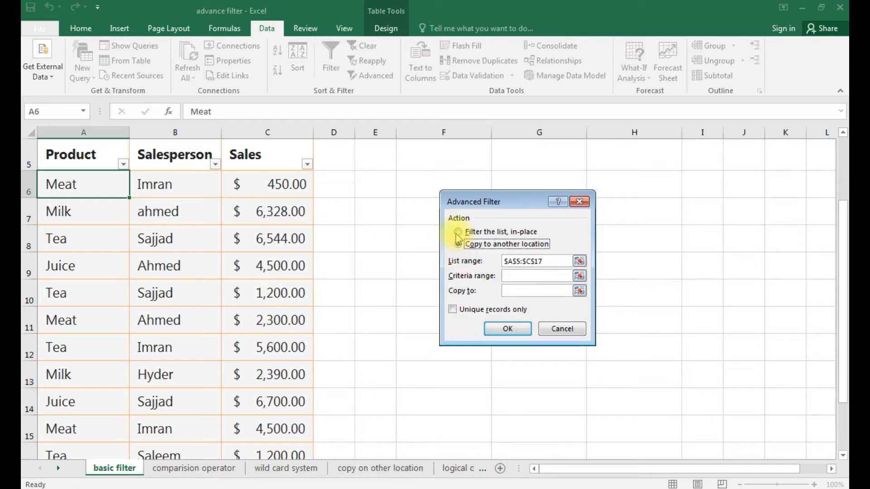
left_click(458, 233)
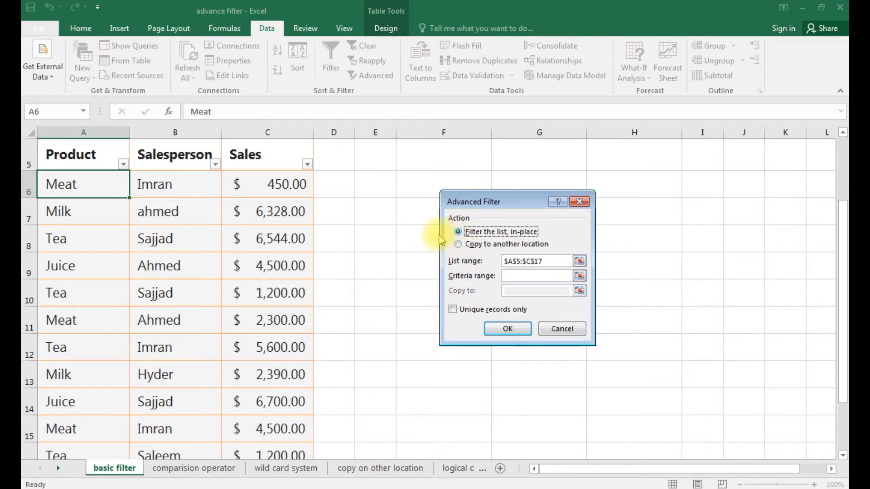
left_click(554, 261)
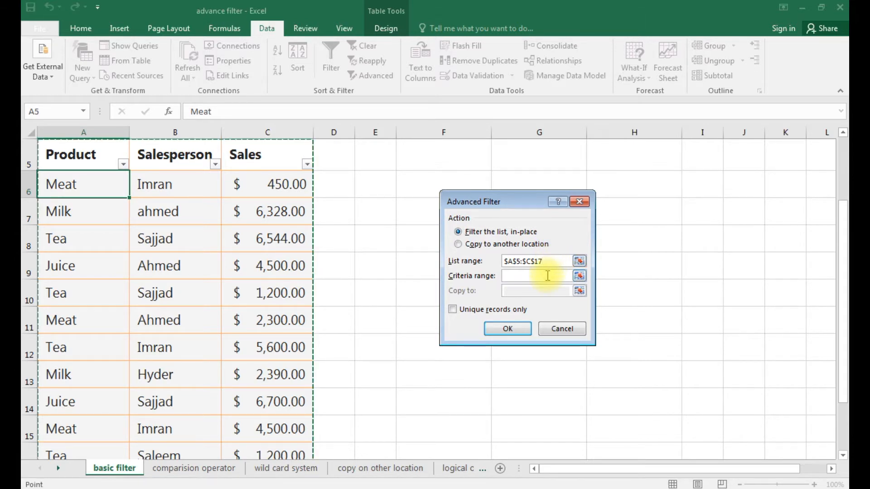
Step: Set the criteria range to F3:F4, covering the Product header and Meat, and apply the filter
left_click(547, 275)
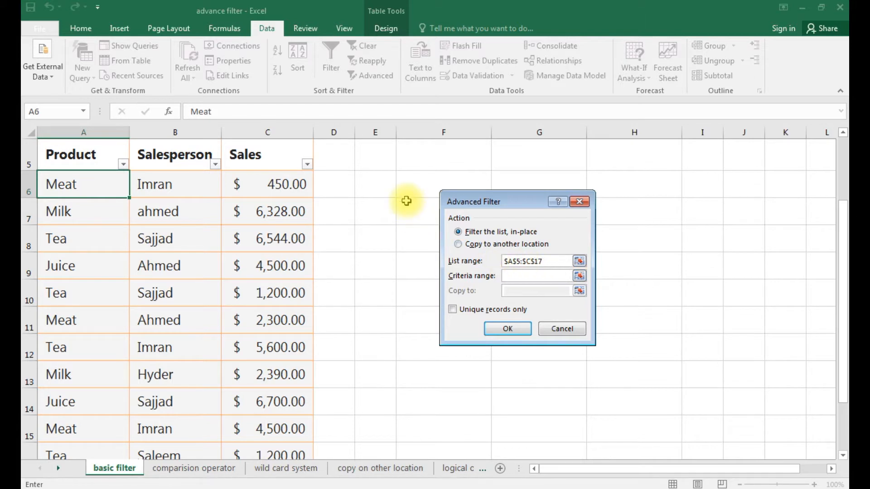
scroll(407, 200, "up", 2)
left_click_drag(500, 203, 503, 332)
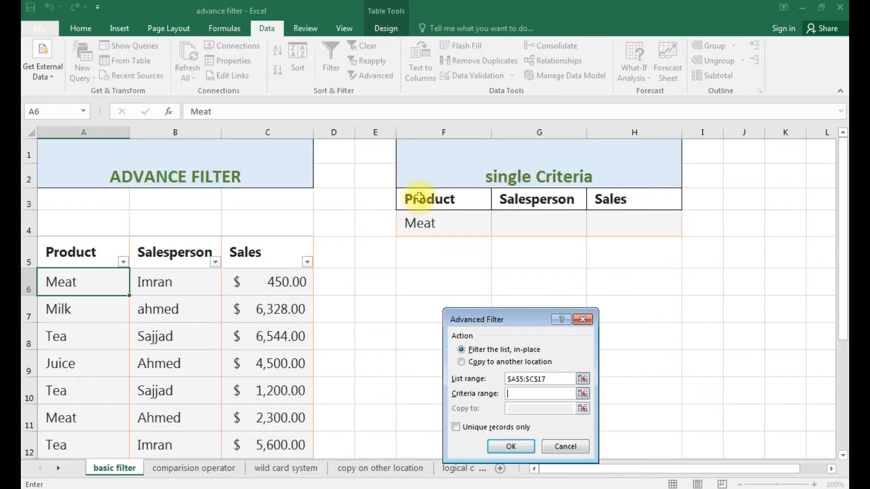
left_click_drag(418, 198, 422, 226)
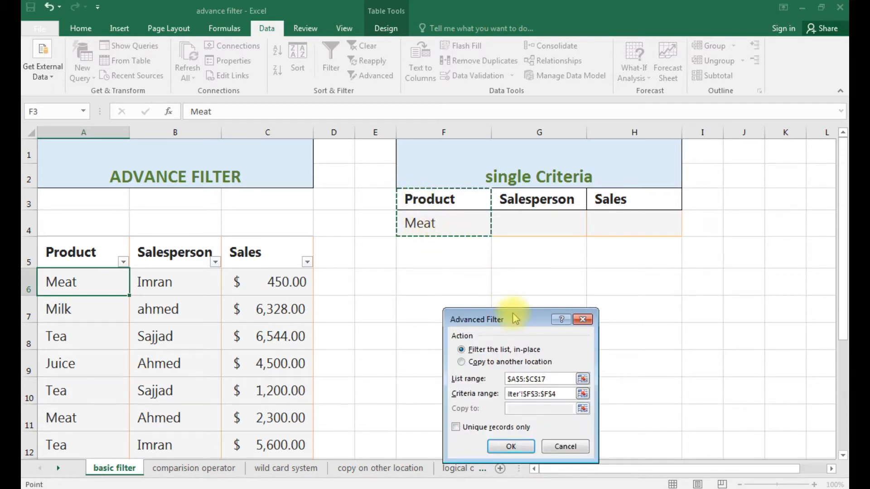
left_click_drag(515, 319, 508, 262)
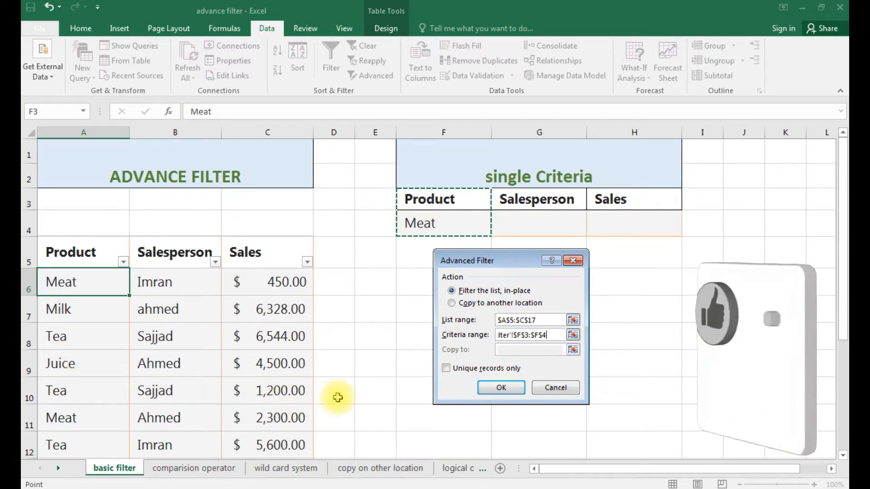
left_click(501, 387)
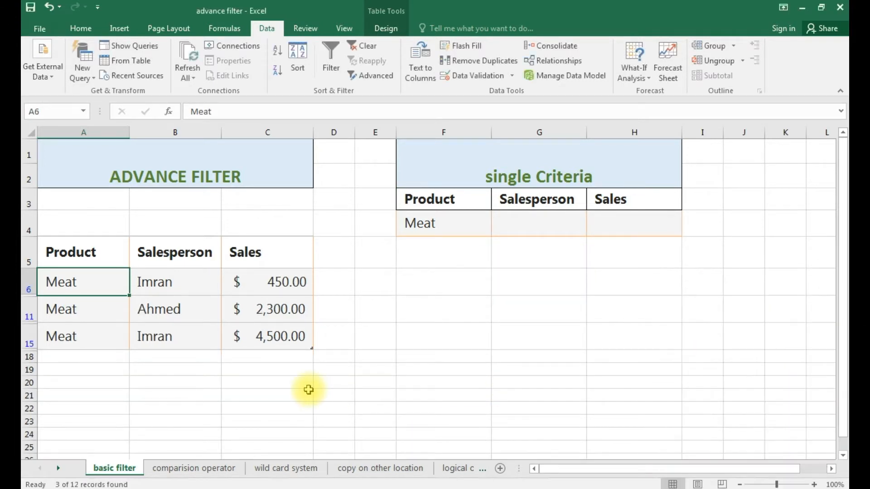
Step: Select the filtered Meat rows to inspect them, and undo the advanced filter
left_click_drag(31, 283, 34, 342)
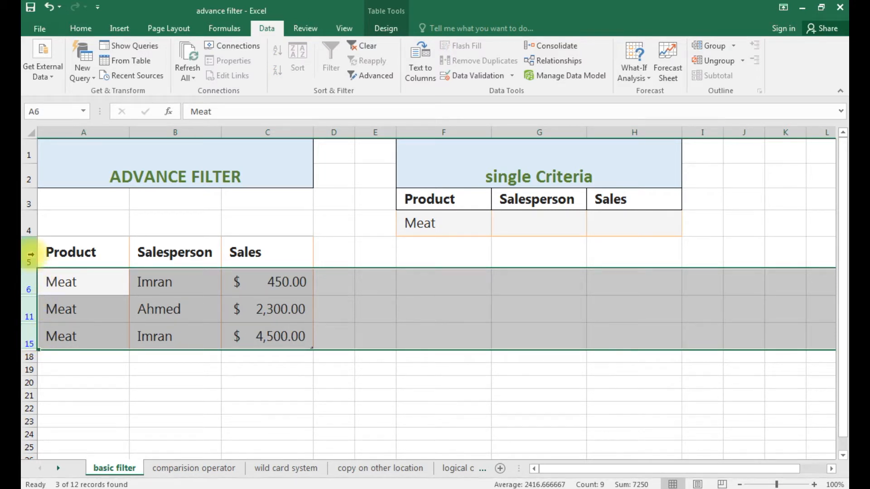
left_click_drag(30, 253, 30, 317)
left_click(163, 334)
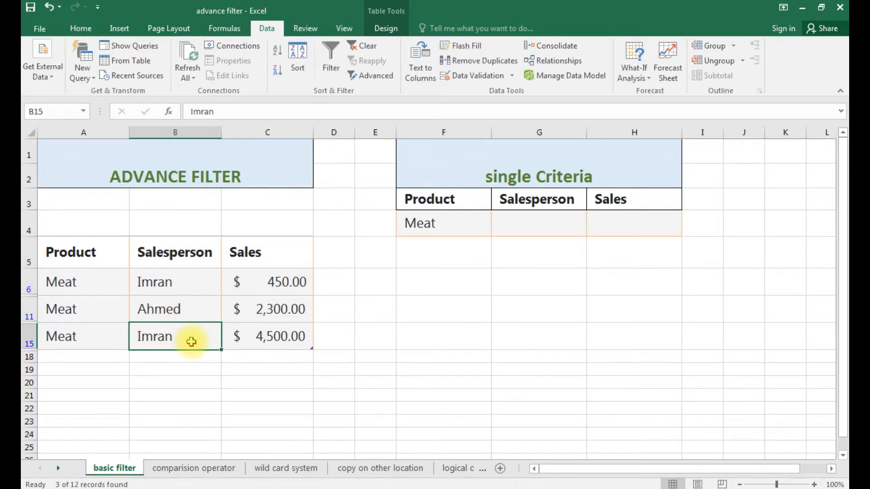
key("ctrl+z")
scroll(191, 342, "up", 2)
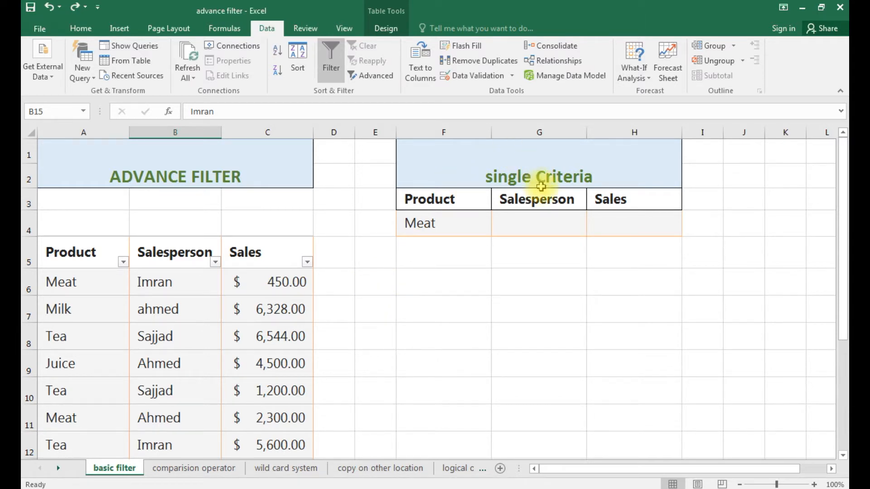
Step: Enter the salesperson's name as a criterion in cell G4, under the Salesperson header
left_click(525, 225)
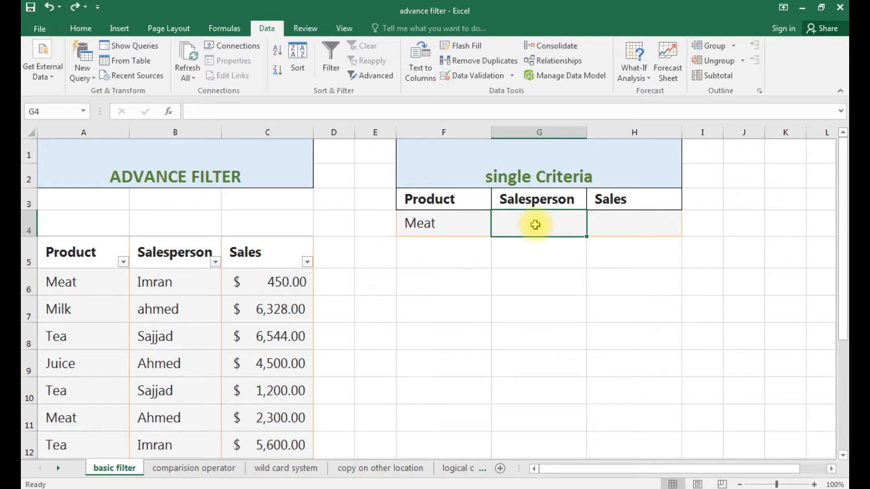
type("ahmed")
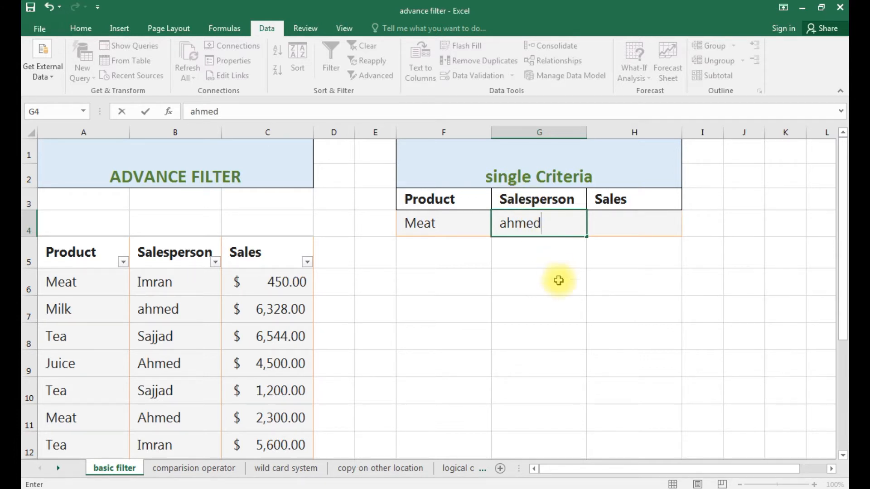
left_click(568, 290)
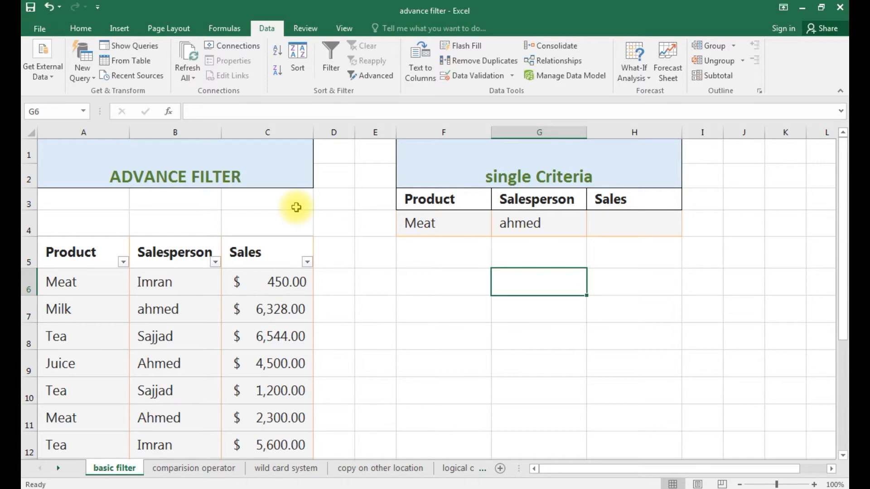
Step: Apply an in-place Advanced Filter to the product table using F3:G4 as the criteria range
left_click(84, 305)
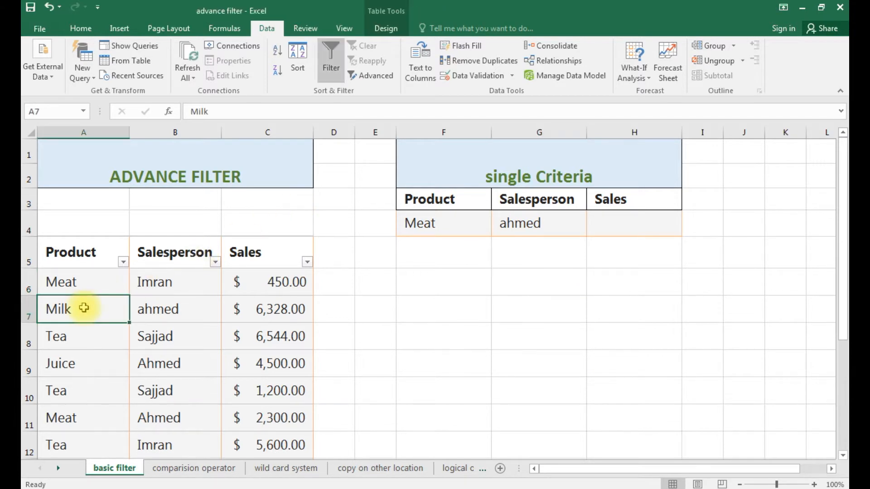
left_click(384, 78)
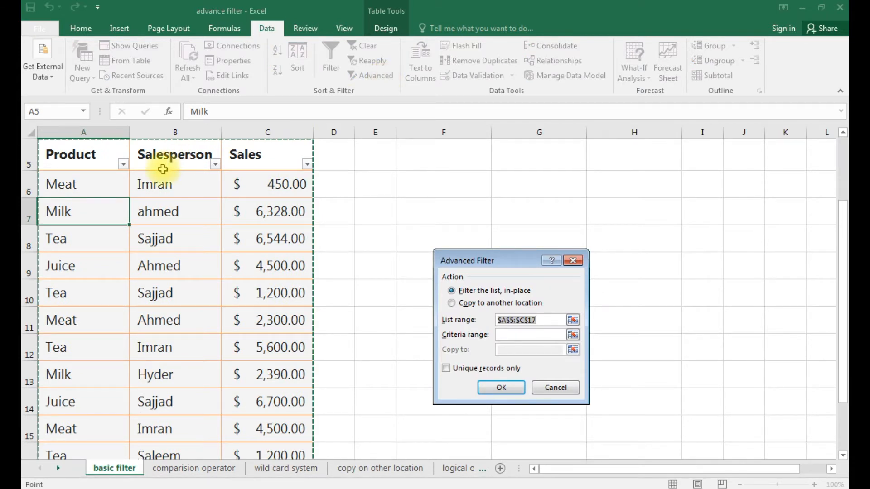
left_click(552, 333)
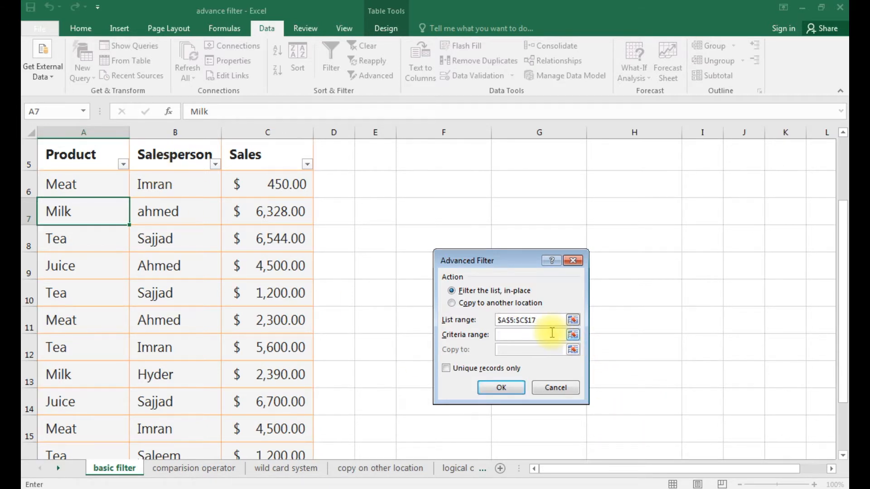
scroll(552, 333, "up", 2)
left_click(434, 201)
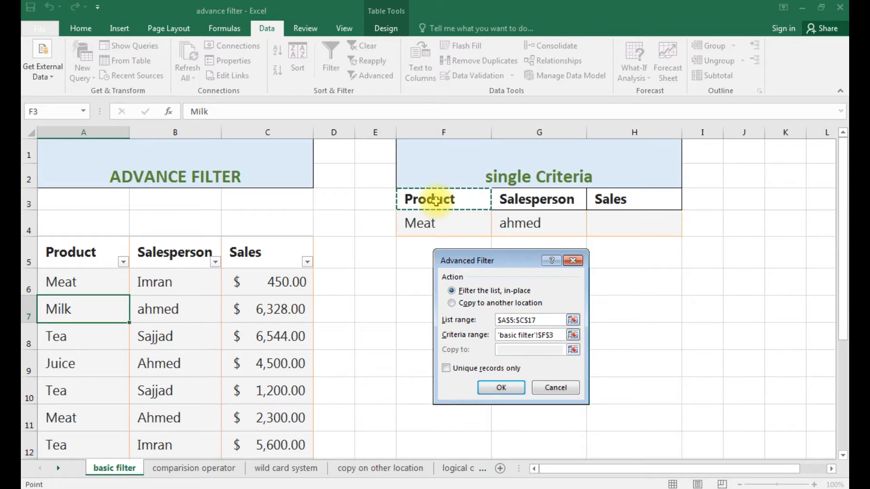
left_click_drag(436, 201, 497, 227)
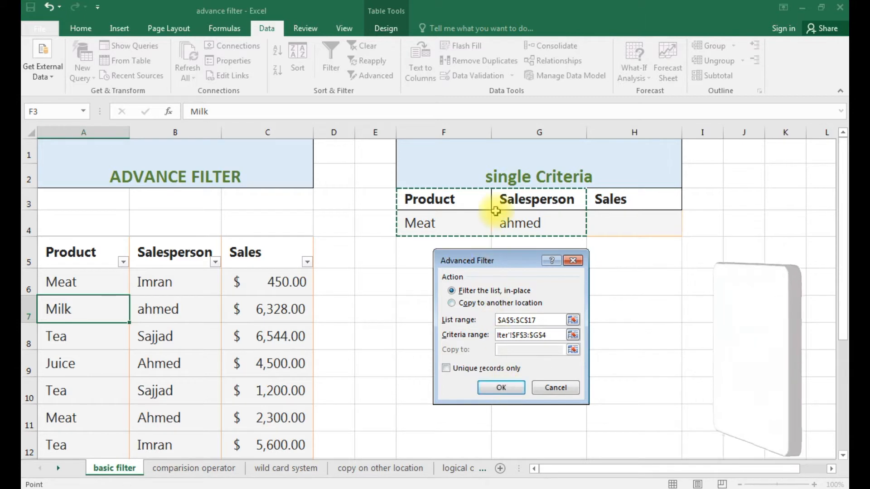
left_click(494, 388)
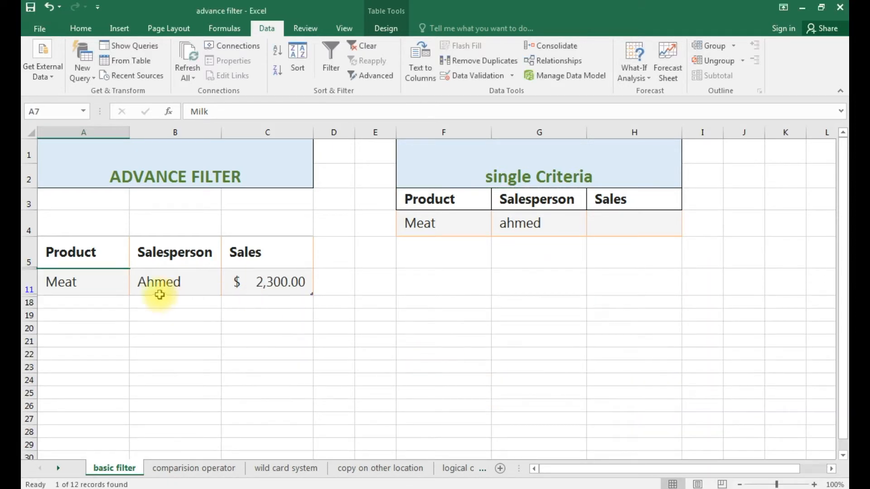
left_click(124, 291)
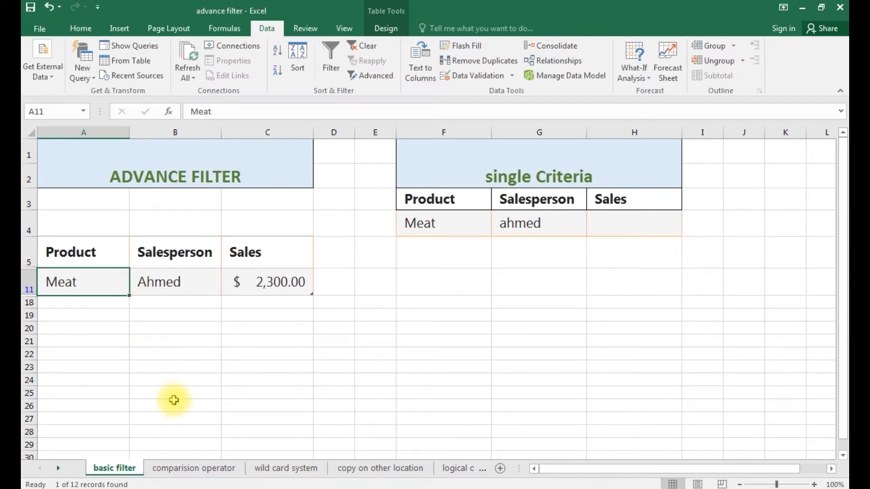
Step: On the comparision operator sheet, apply an in-place Advanced Filter to A5:C17 with the >5000 Sales criterion in H3:H4
left_click(197, 468)
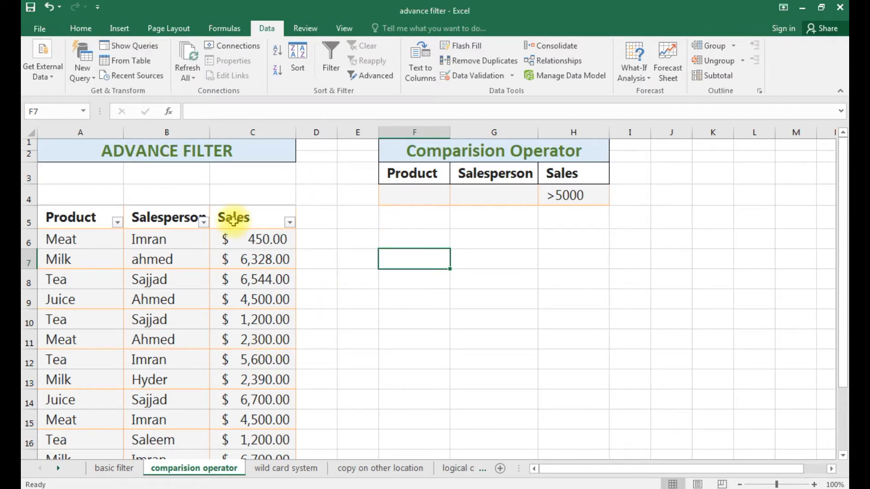
left_click(55, 277)
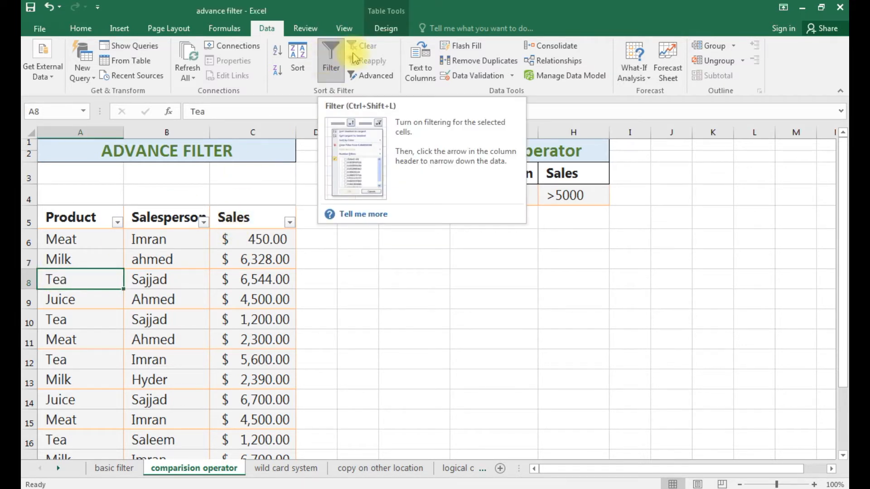
left_click(390, 76)
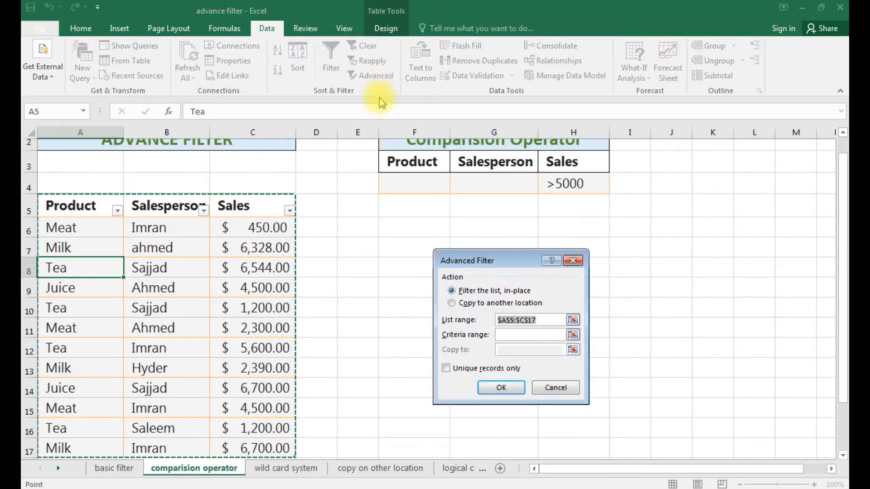
left_click(532, 336)
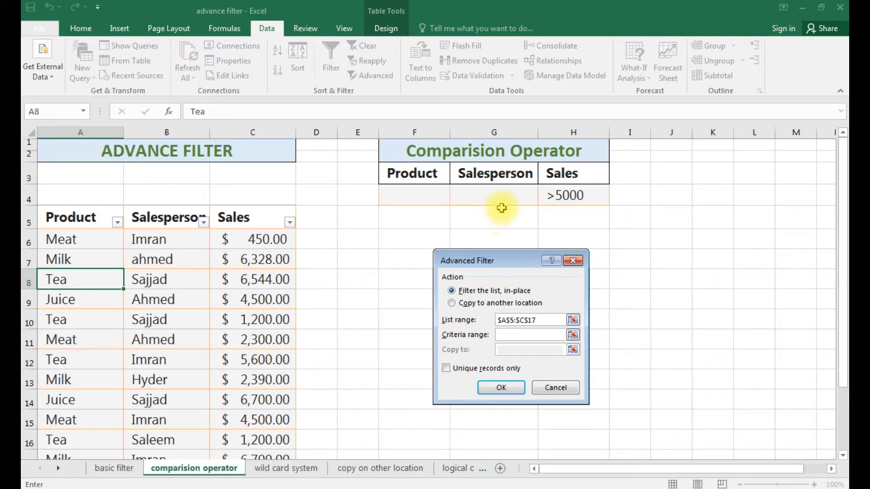
left_click_drag(561, 172, 559, 191)
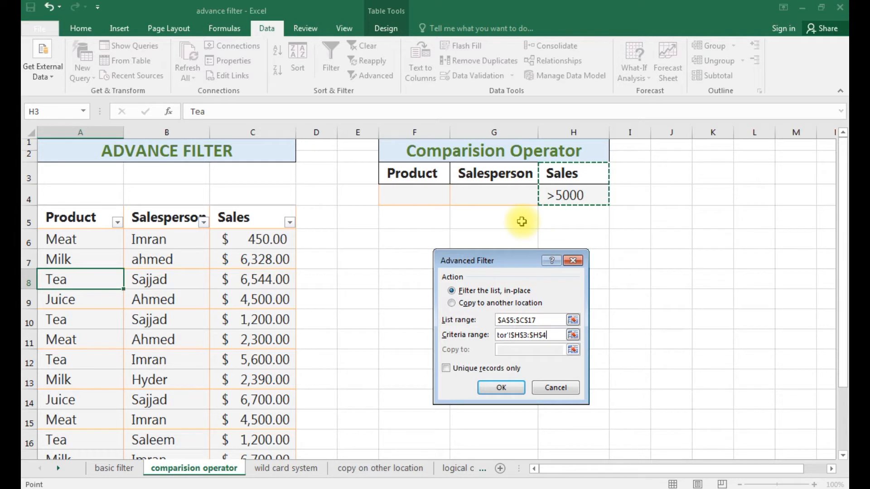
left_click(484, 389)
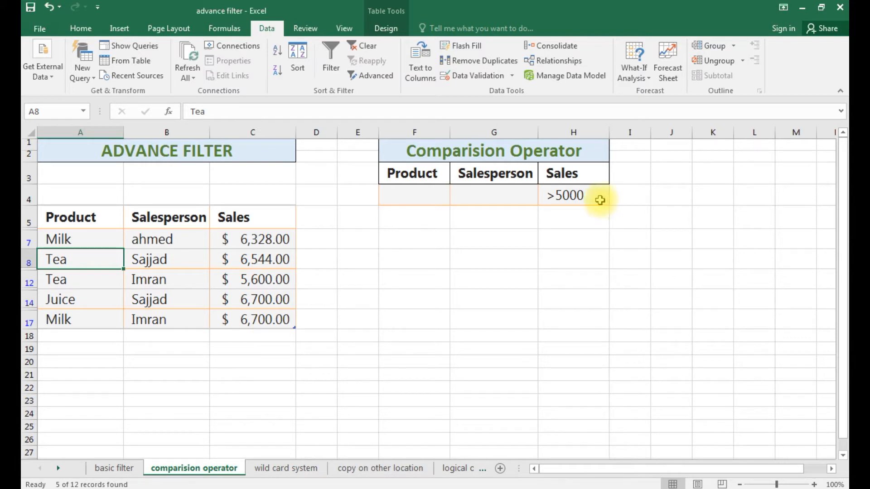
Step: Undo the filter on this sheet and change the Sales criterion in H4 to <3000
left_click(544, 196)
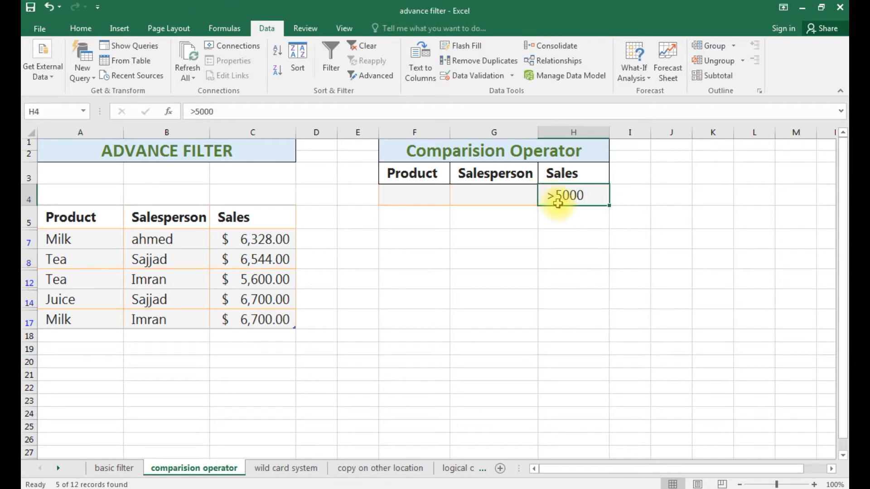
key("ctrl+z")
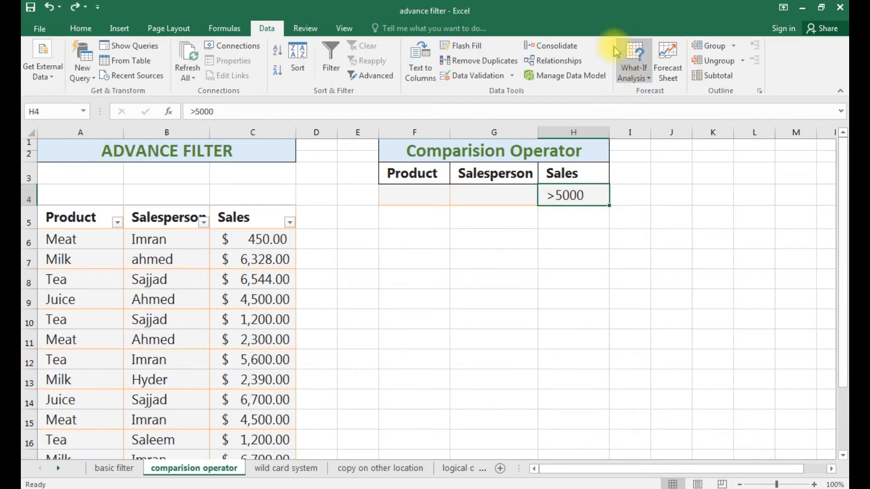
double_click(556, 195)
key("BackSpace")
type("<")
key("Delete")
key("Delete")
key("Delete")
key("Delete")
type("3000")
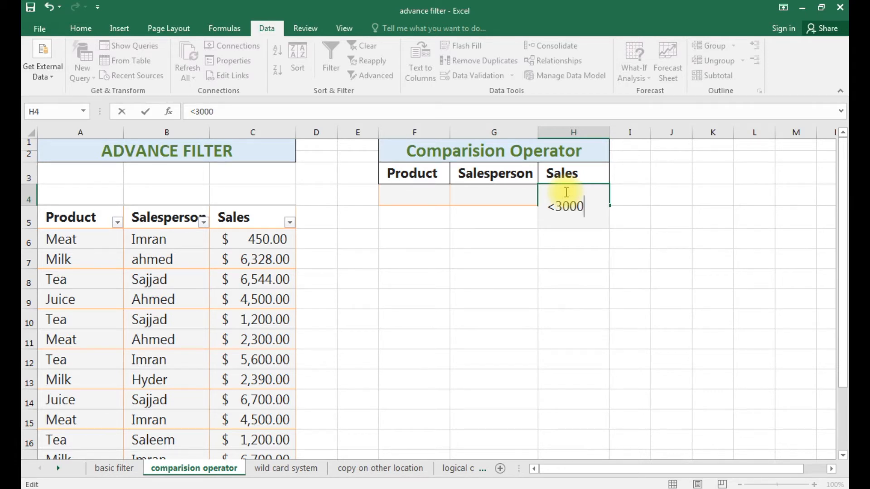
left_click(449, 275)
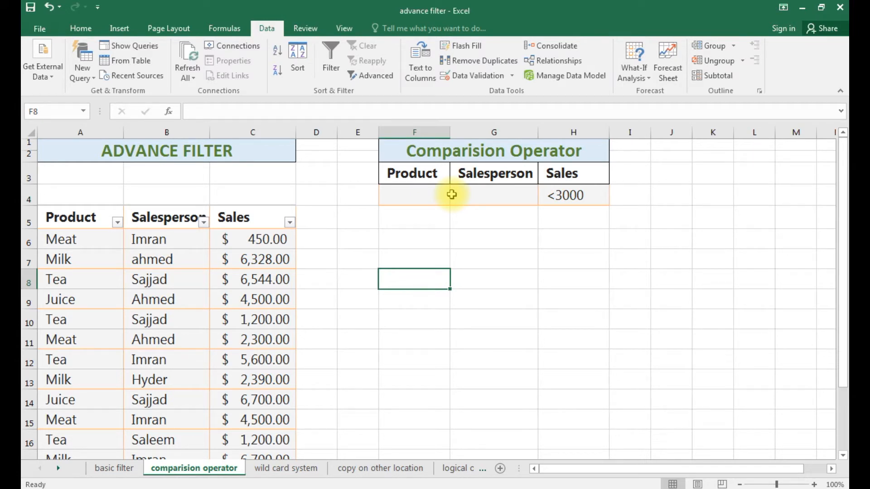
Step: Apply an in-place Advanced Filter to A5:C17 using the <3000 Sales criterion in H3:H4
left_click(152, 256)
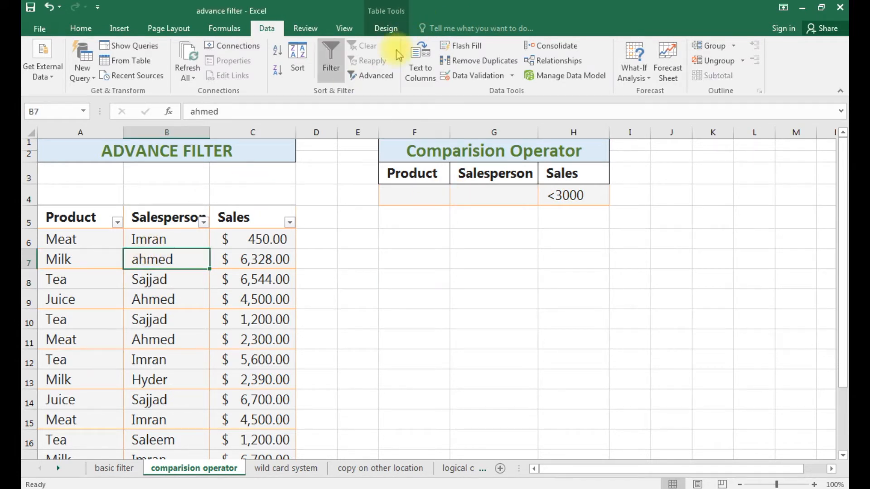
left_click(369, 75)
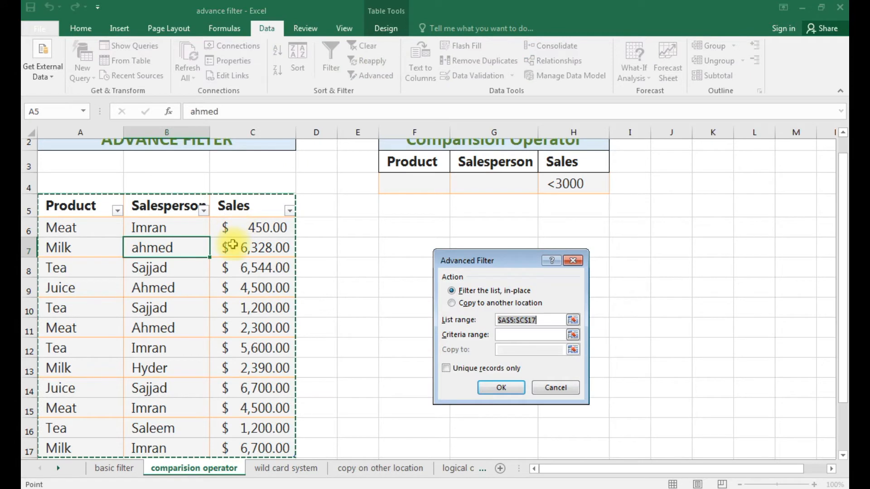
left_click(508, 334)
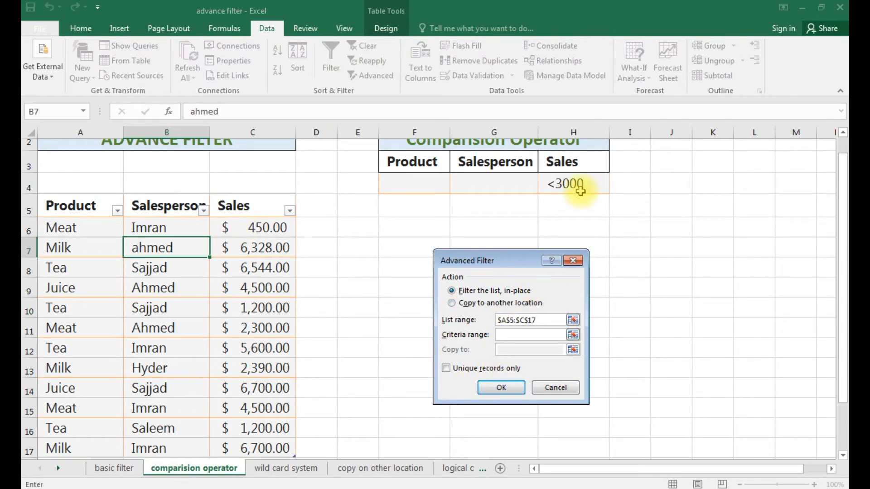
left_click_drag(566, 163, 571, 183)
left_click(501, 388)
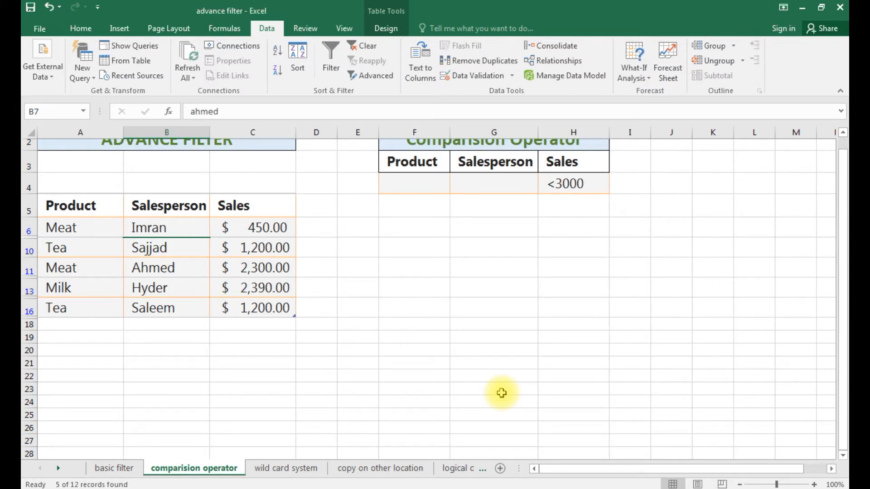
Step: Step through the filtered Sales values and undo the <3000 filter to restore the full table
left_click(229, 225)
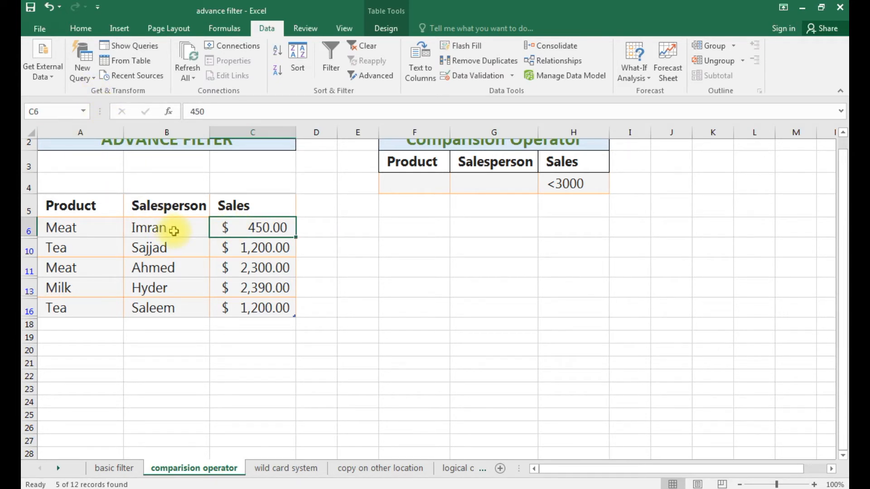
key("Down")
key("Down")
key("Down")
key("Down")
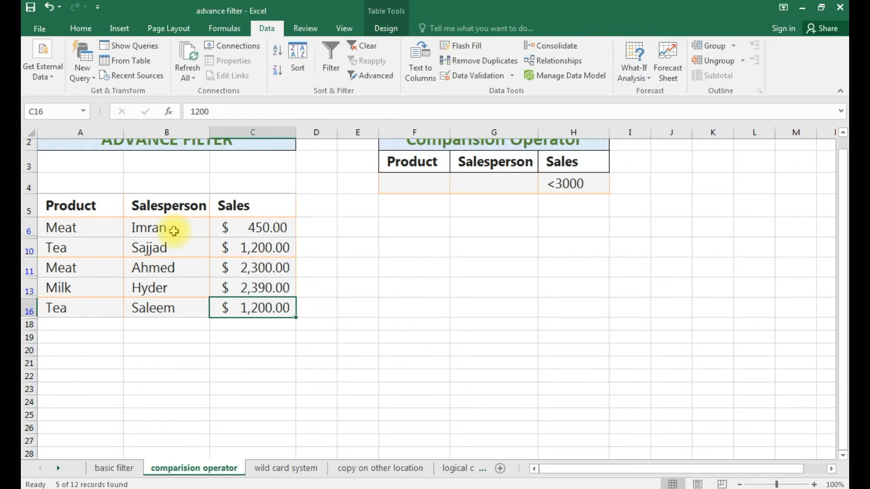
key("ctrl+shift+l")
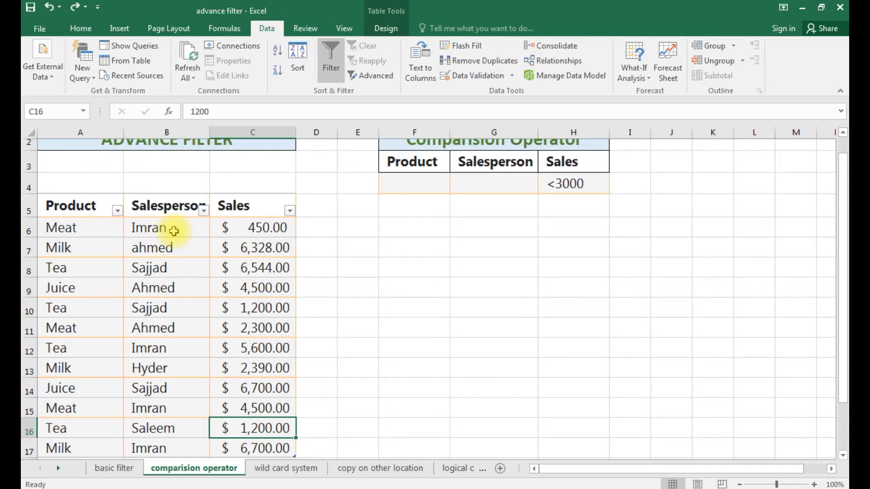
scroll(89, 214, "up", 1)
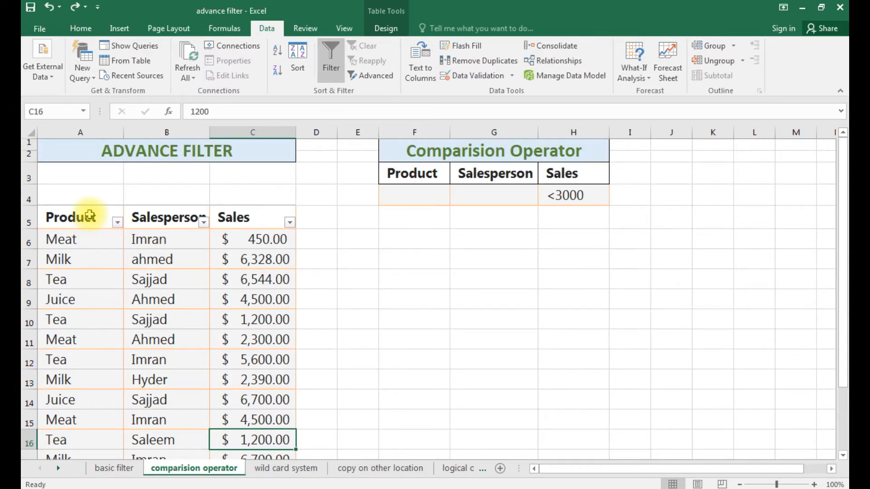
left_click(95, 260)
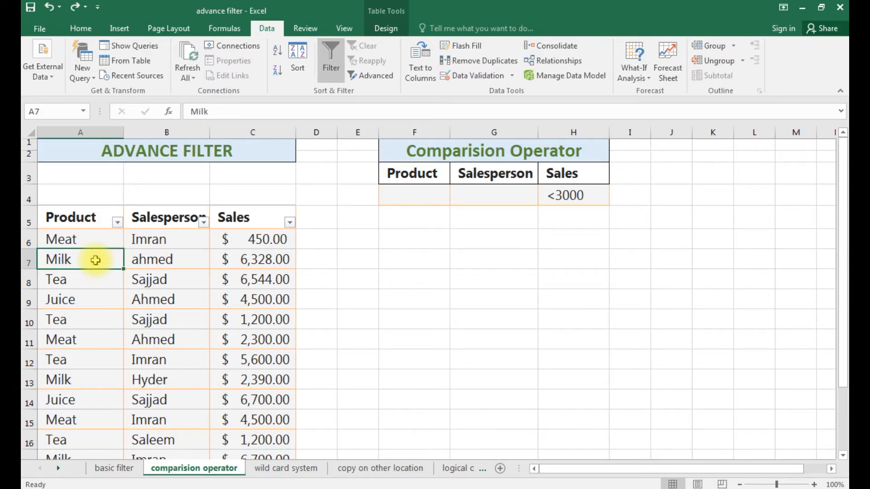
left_click(371, 76)
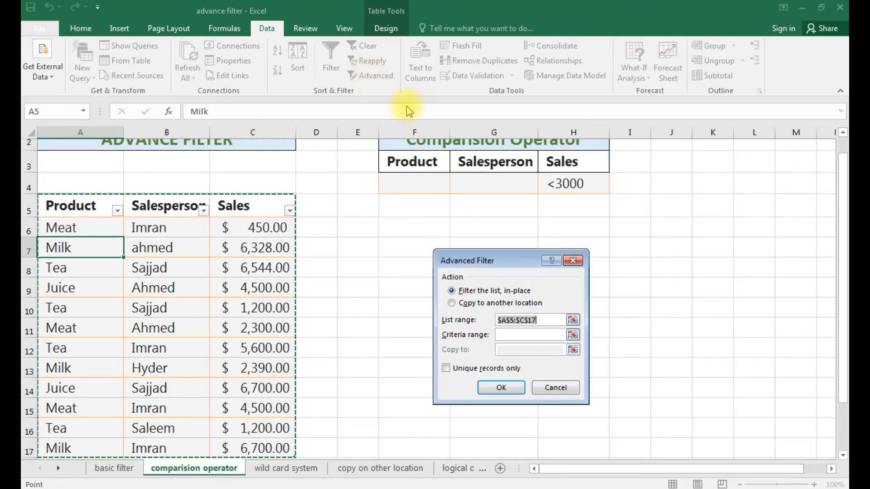
left_click(558, 388)
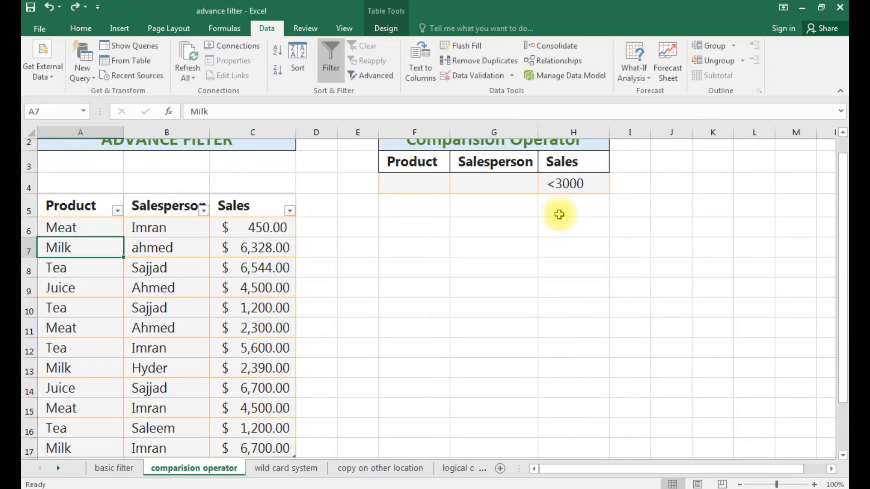
Step: Replace the Sales criterion in H4 with =5000
left_click(572, 182)
double_click(589, 183)
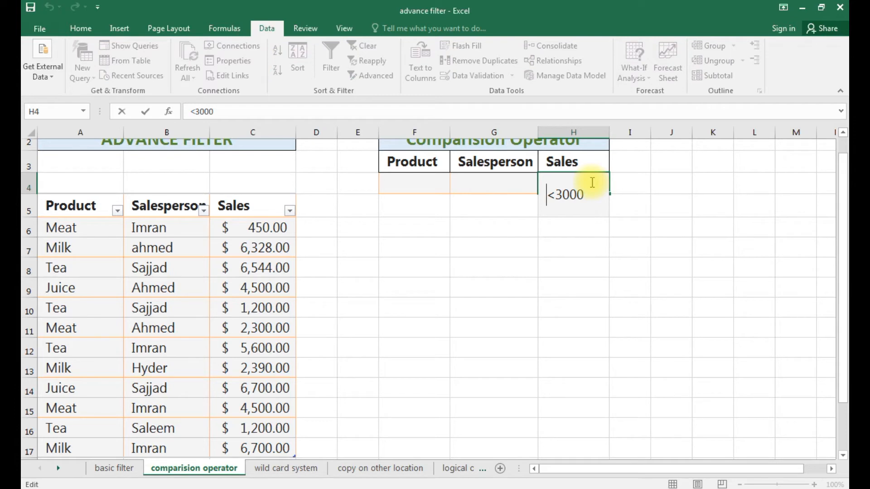
key("Delete")
key("Delete")
key("Delete")
key("Delete")
key("Delete")
type("=5000")
left_click(500, 267)
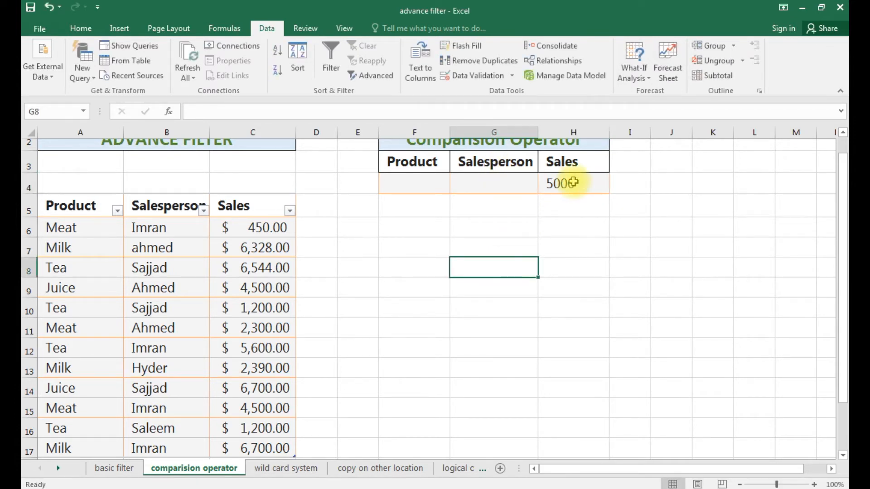
left_click(573, 183)
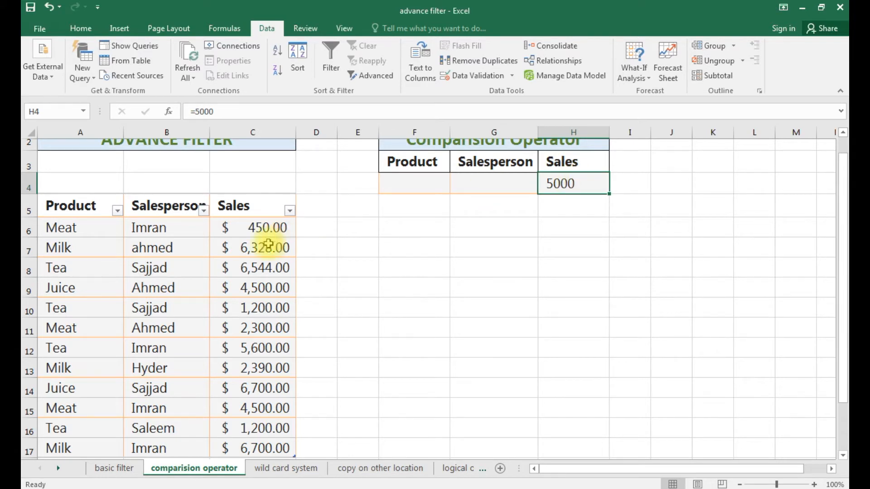
Step: Apply an in-place Advanced Filter to A5:C17 with the 5000 Sales criterion in H3:H4
left_click(117, 290)
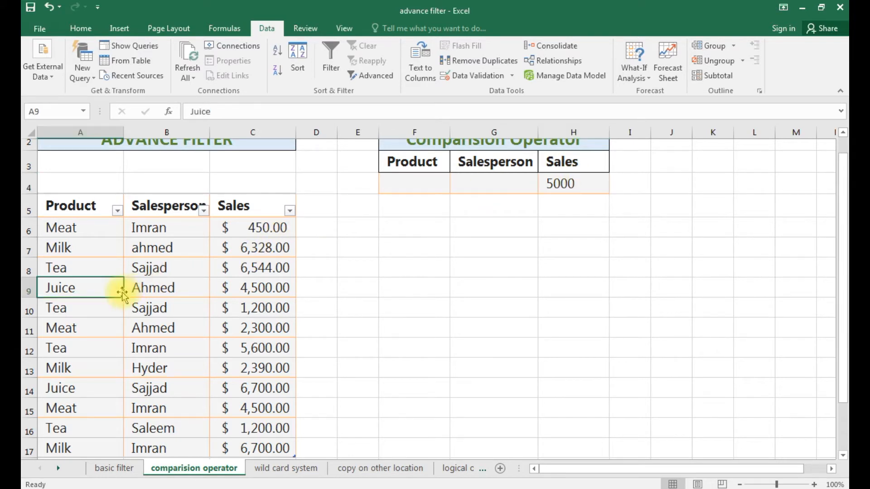
left_click(375, 75)
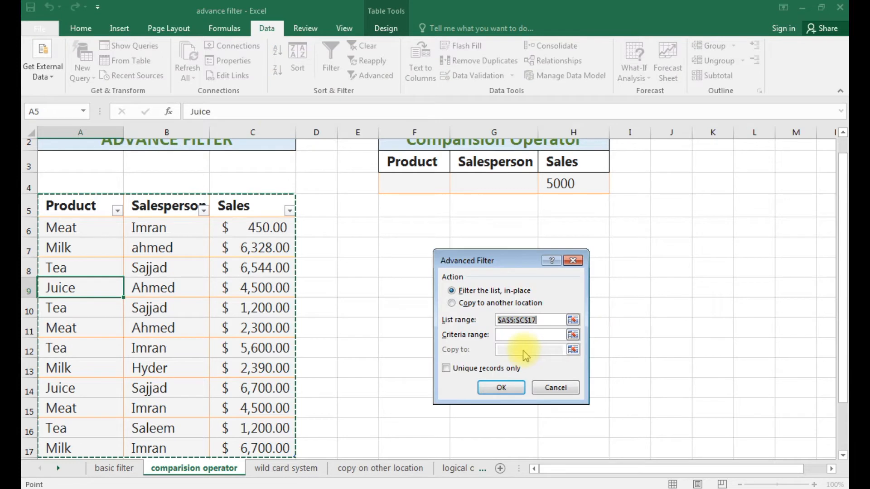
left_click(530, 334)
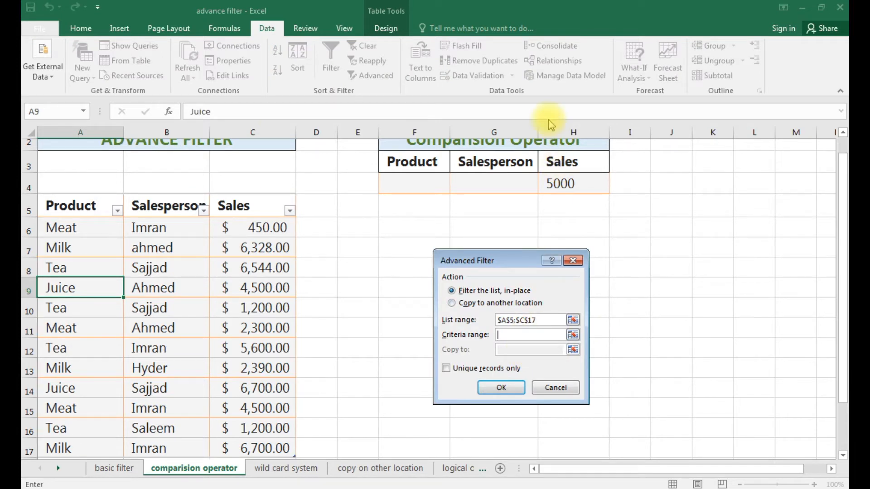
left_click_drag(569, 167, 574, 198)
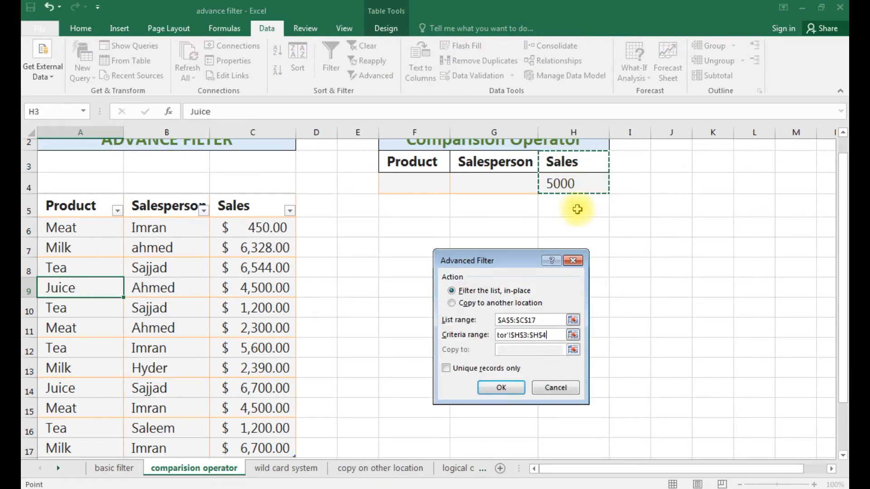
left_click(494, 386)
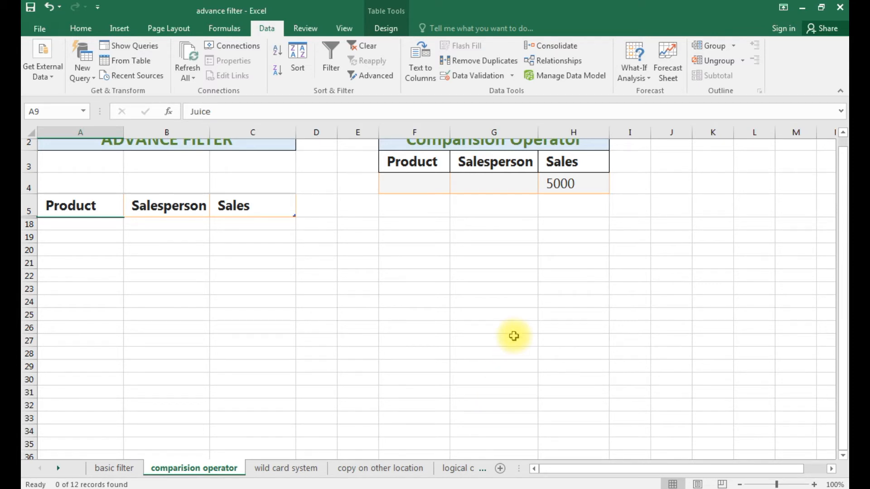
Step: Undo the last filter and set the Sales criterion in H4 to 2300
key("ctrl+z")
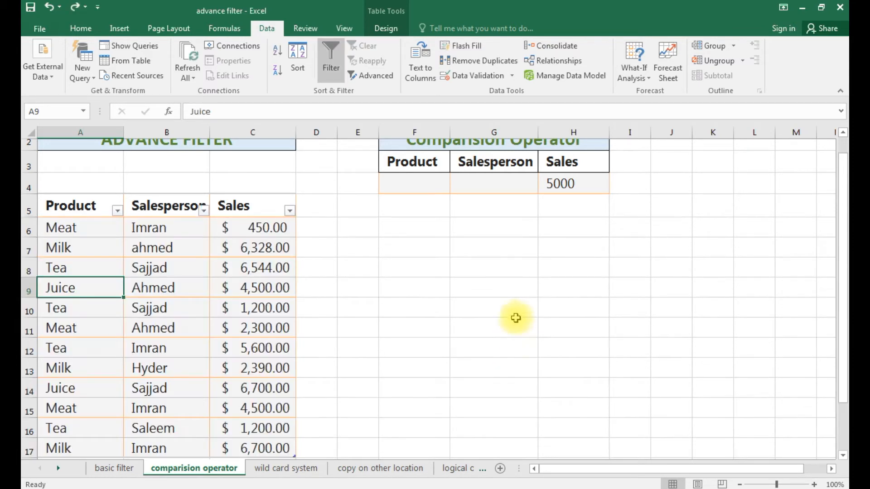
left_click(569, 184)
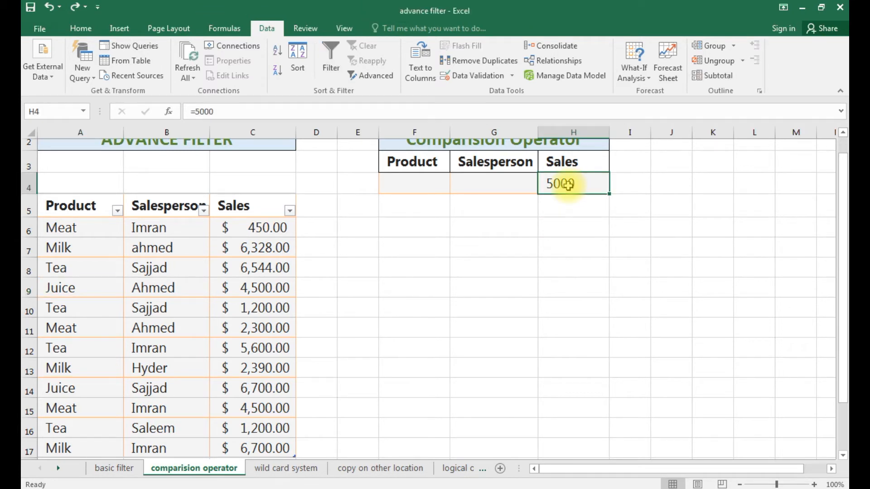
type("2300")
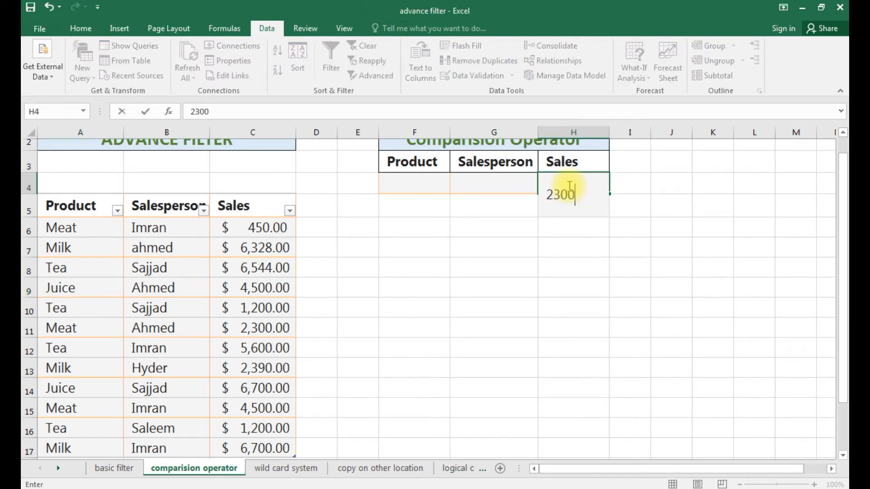
left_click(559, 245)
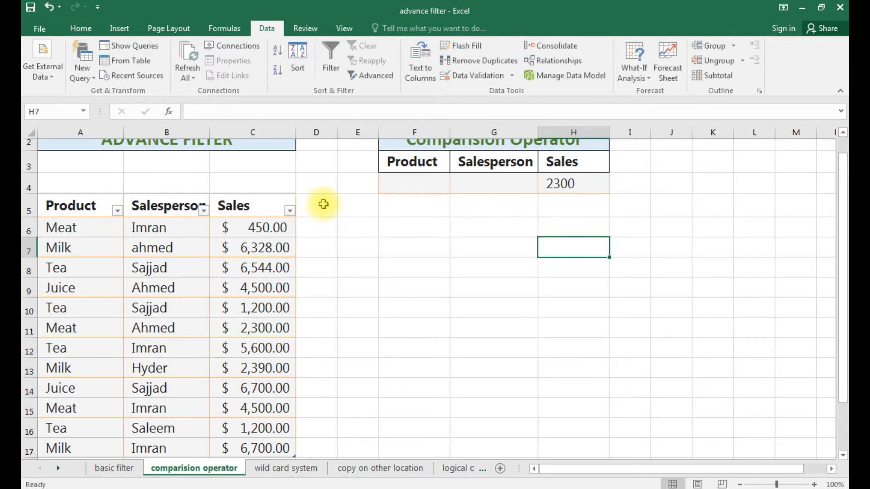
Step: Filter A5:C17 in place with an Advanced Filter that uses the 2300 Sales criterion in H3:H4
left_click(220, 226)
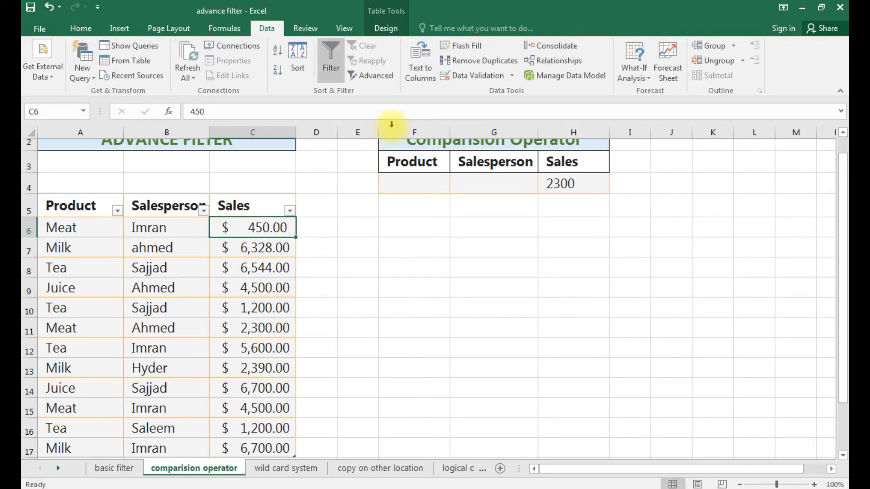
left_click(375, 76)
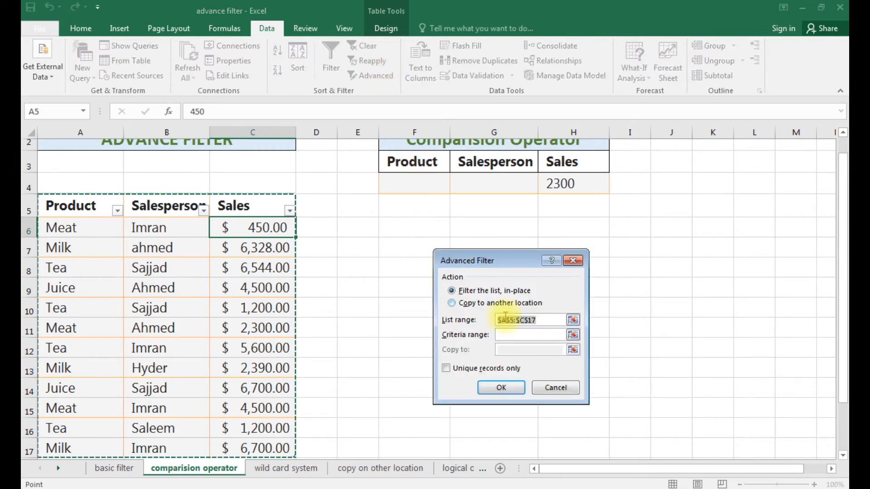
left_click(532, 334)
left_click_drag(569, 161, 575, 184)
left_click(500, 388)
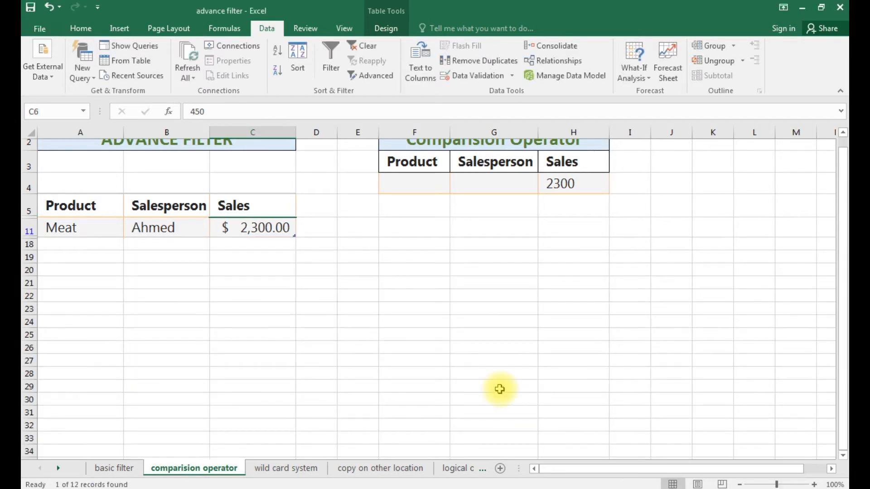
Step: Undo the 2300 filter and enter milk as the Product criterion in F4
left_click(240, 228)
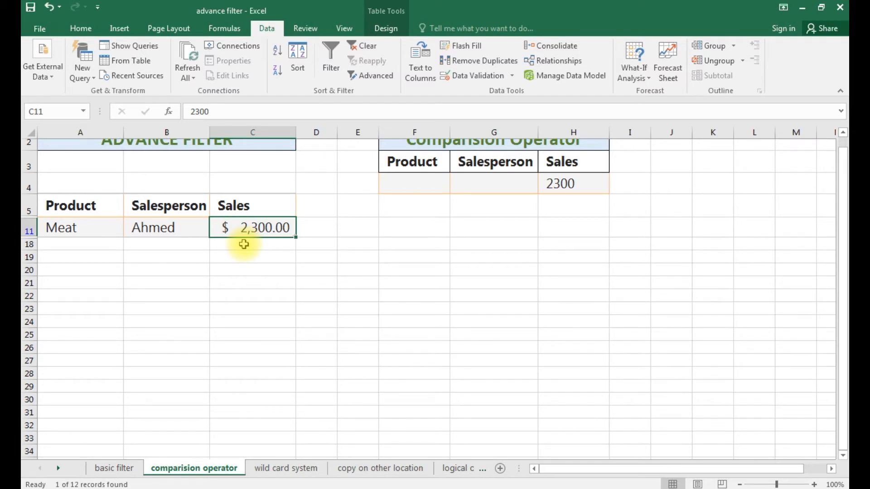
key("ctrl+z")
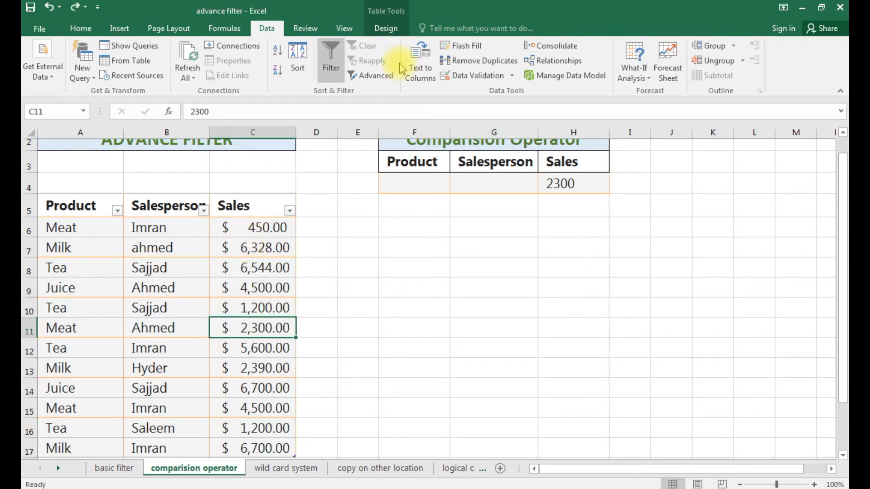
left_click(414, 187)
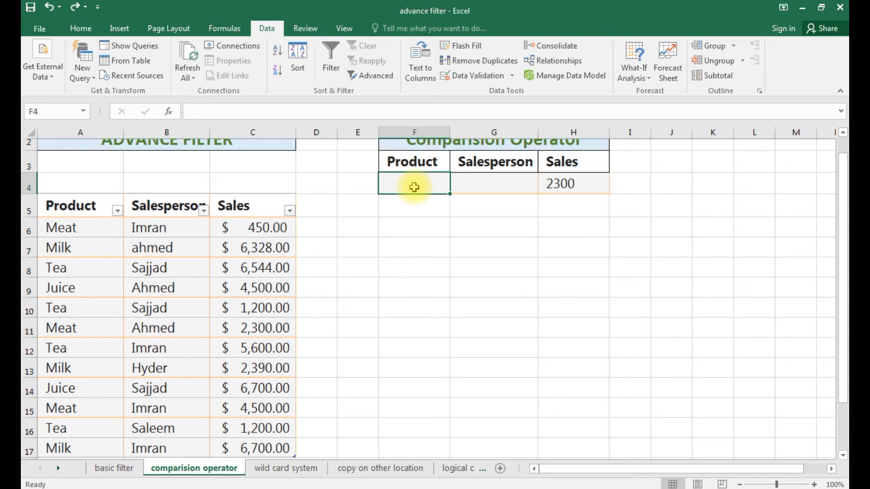
type("milk")
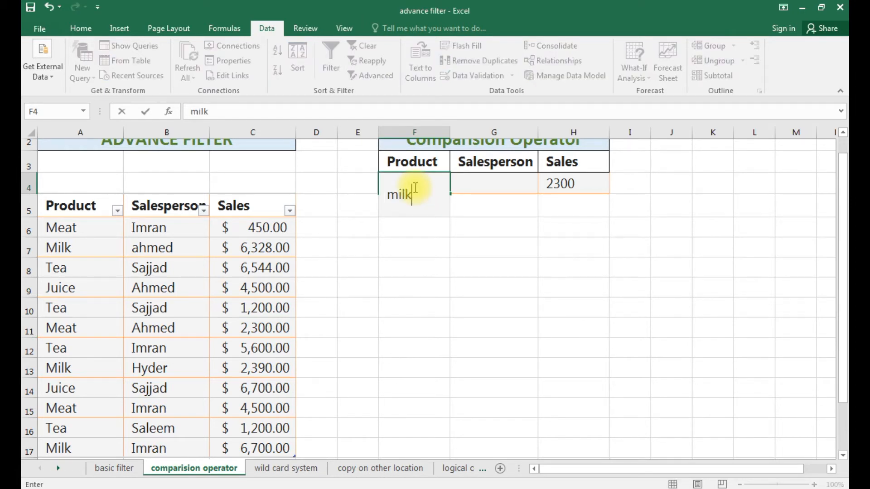
left_click(474, 188)
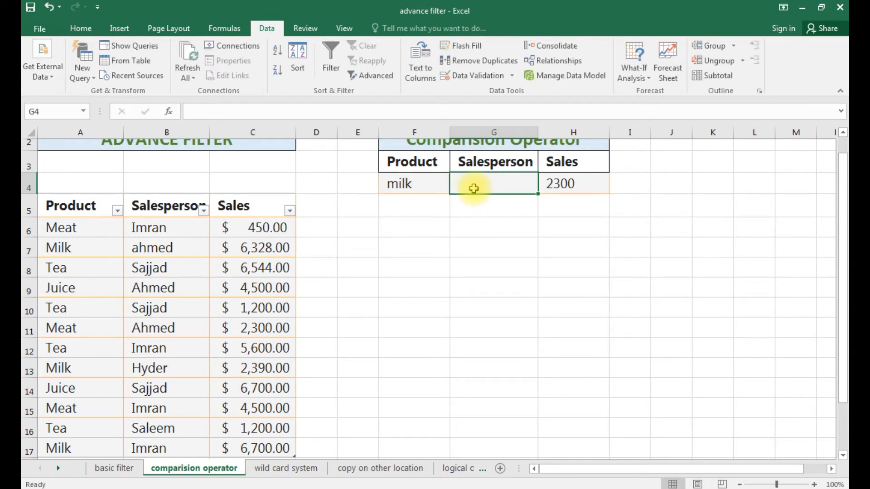
Step: Change the Sales criterion in H4 to >2000
scroll(473, 188, "up", 1)
left_click(583, 194)
double_click(582, 195)
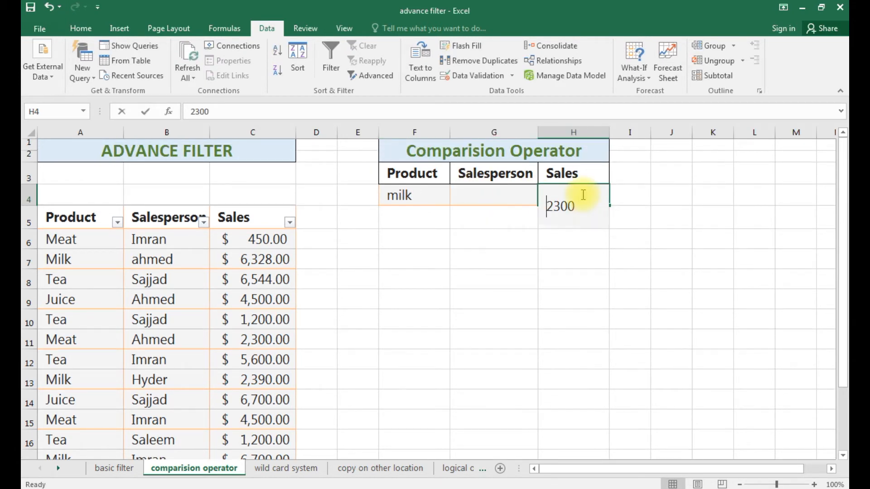
key("Delete")
key("Delete")
key("Delete")
key("Delete")
type(">2000")
left_click(519, 291)
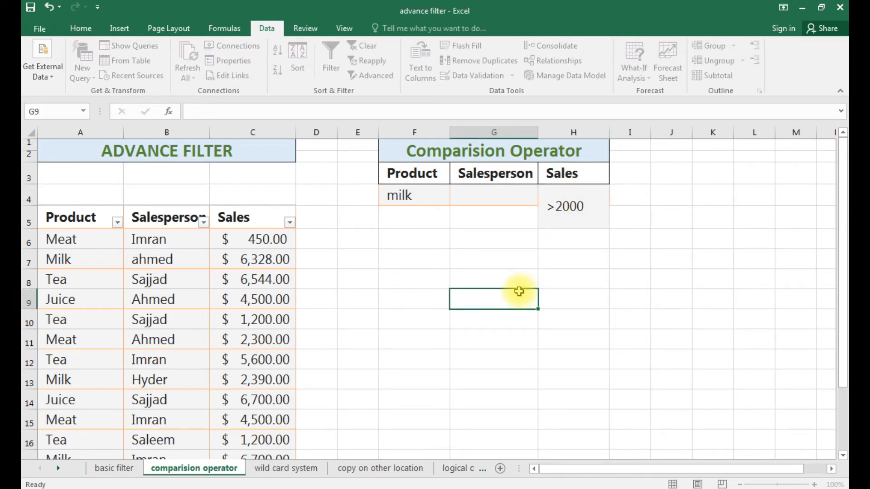
Step: Filter the list A5:C17 in place with an Advanced Filter that uses the milk and >2000 criteria in F3:H4
left_click(190, 272)
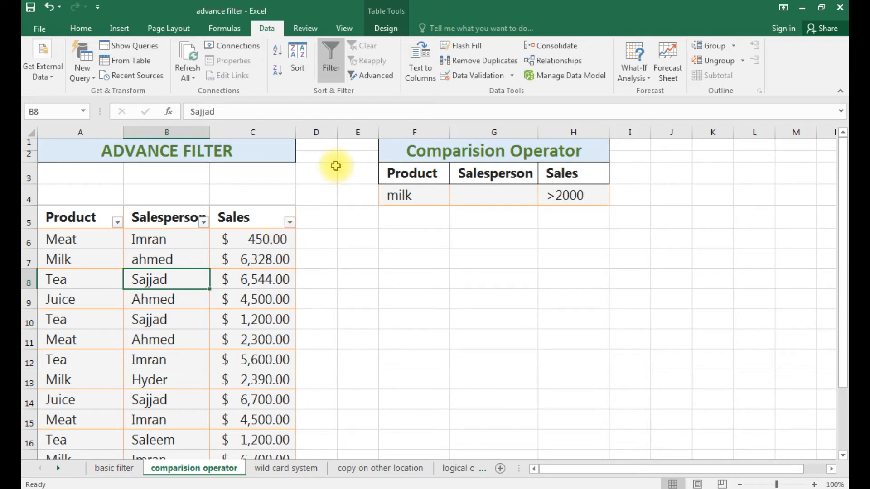
left_click(372, 75)
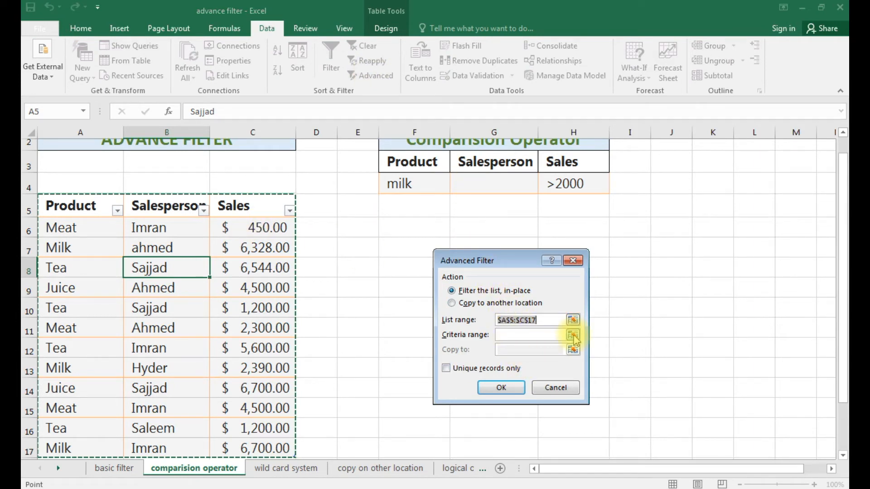
left_click(553, 335)
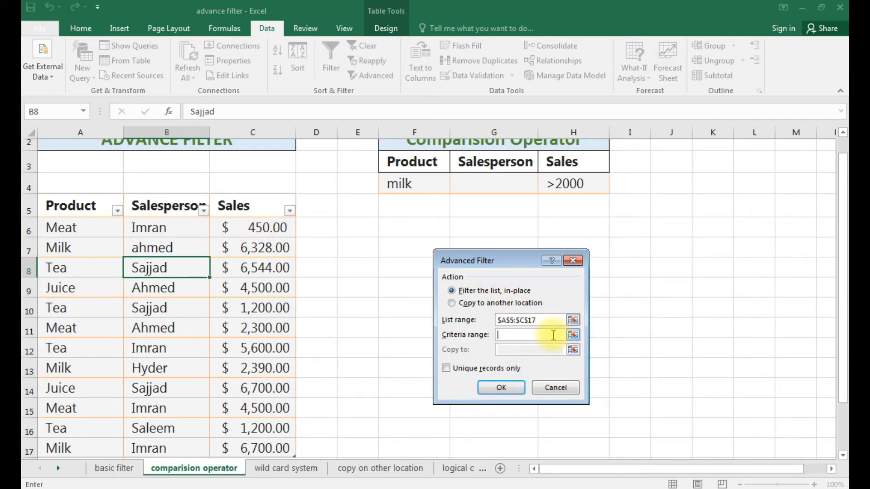
left_click_drag(413, 161, 570, 195)
left_click(501, 388)
left_click(165, 229)
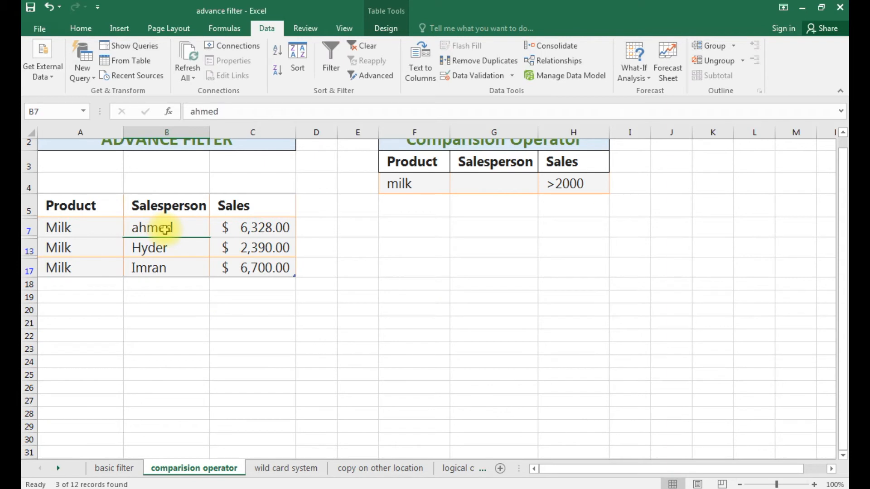
left_click(149, 248)
left_click(151, 270)
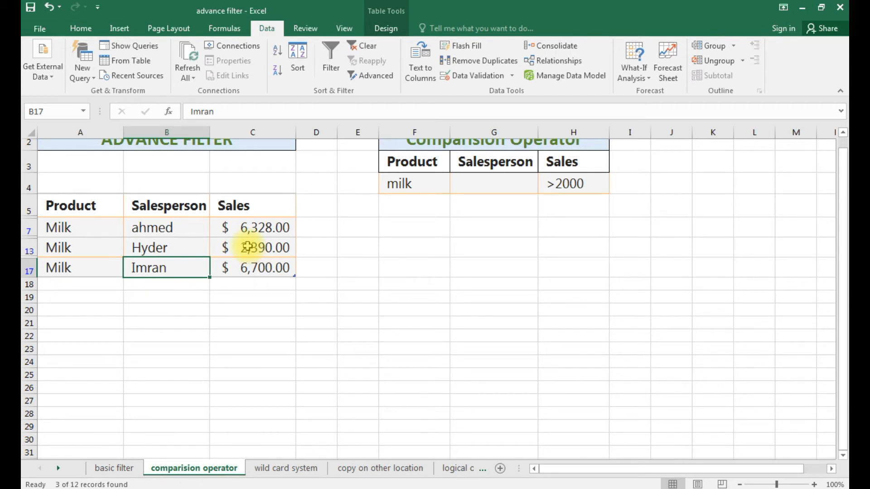
Step: Undo the last filter and enter ??ik as the Product criterion in F4 of the wild card system sheet
key("ctrl+z")
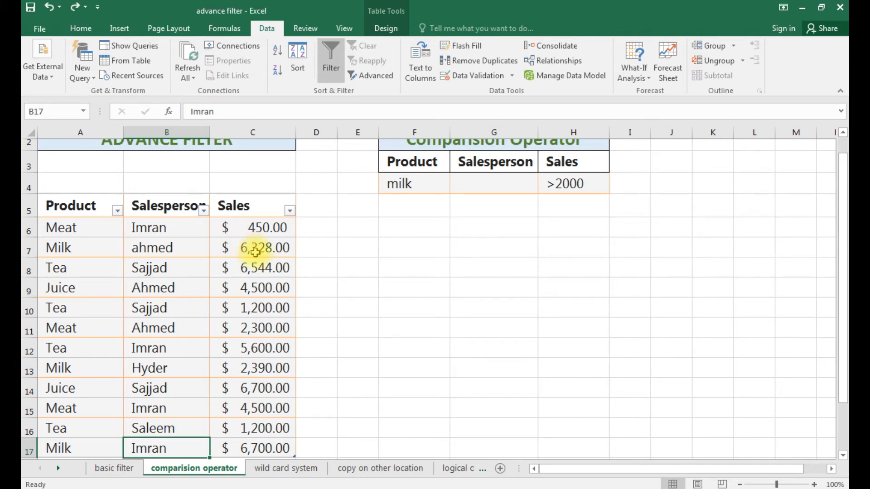
left_click(302, 471)
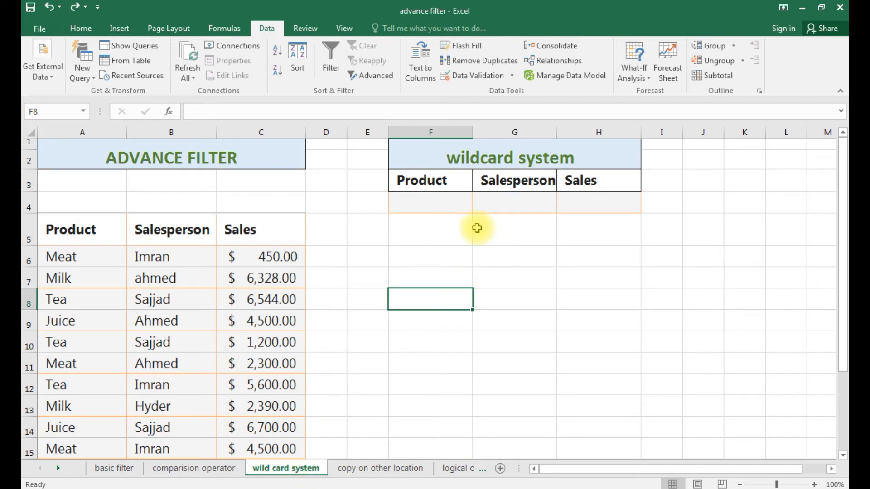
left_click(421, 197)
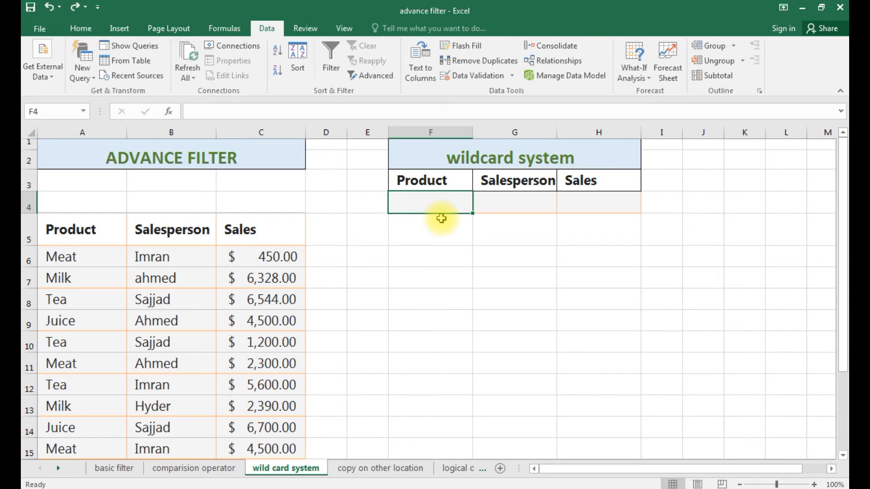
type("?")
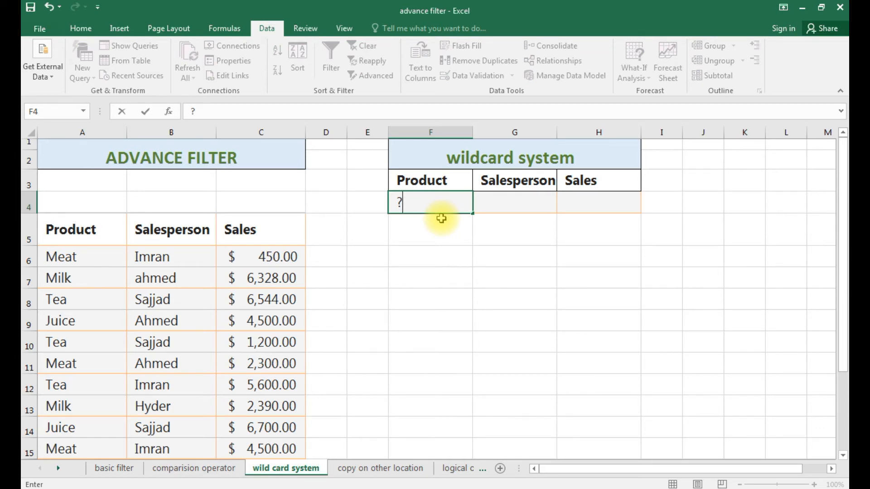
type("*")
key("BackSpace")
key("BackSpace")
type("??ik")
Step: Filter A5:C17 in place with an Advanced Filter whose criteria range F3:F4 holds the ??ik pattern
left_click(193, 336)
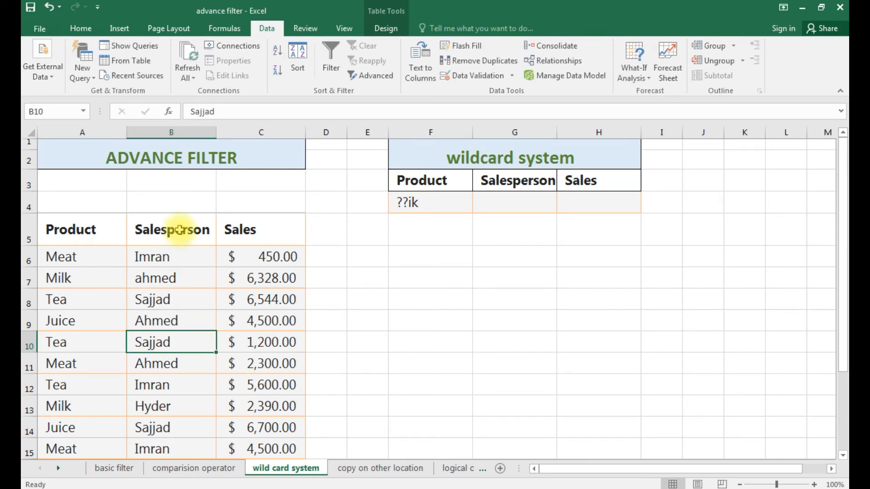
left_click(377, 76)
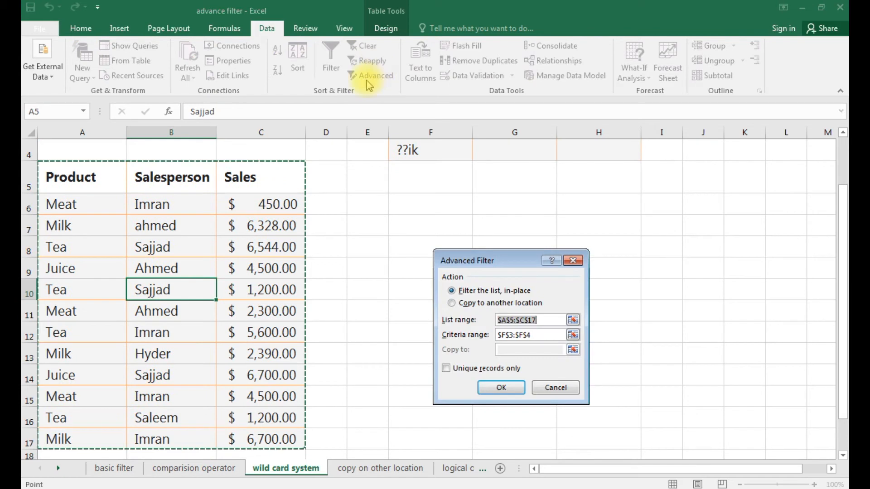
left_click(545, 334)
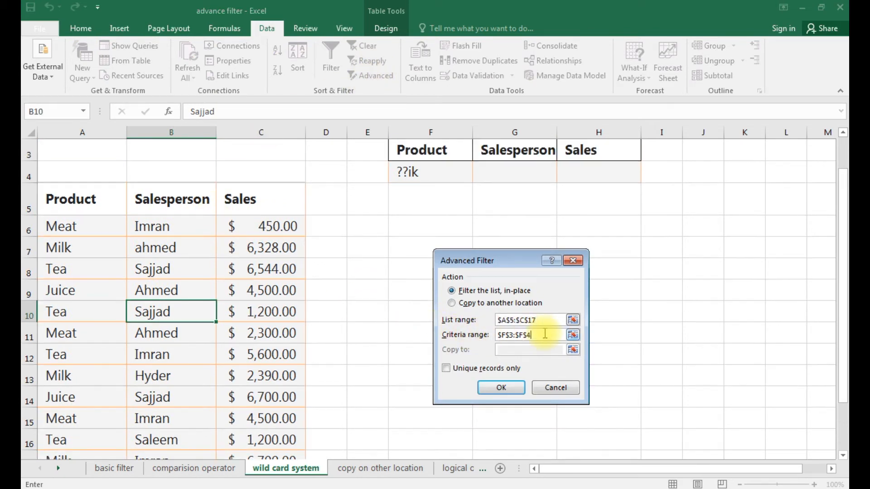
key("BackSpace")
key("BackSpace")
key("BackSpace")
key("BackSpace")
key("BackSpace")
key("BackSpace")
key("BackSpace")
key("BackSpace")
key("BackSpace")
left_click_drag(424, 151, 442, 172)
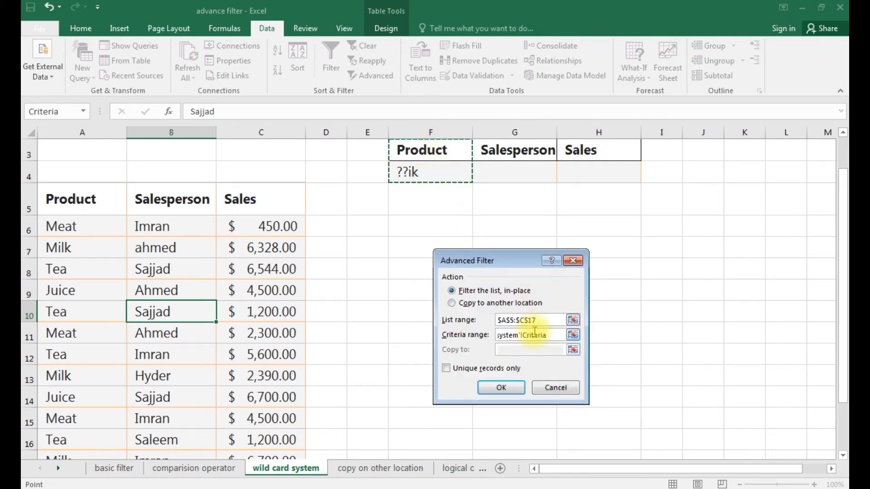
left_click(501, 387)
scroll(317, 308, "up", 1)
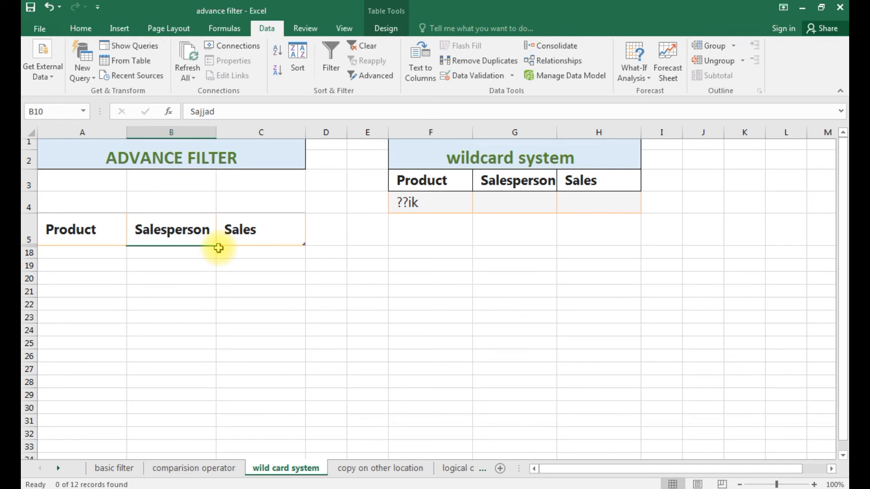
Step: Undo the ??ik filter and change the Product criterion in F4 to ???k
key("ctrl+z")
left_click(435, 199)
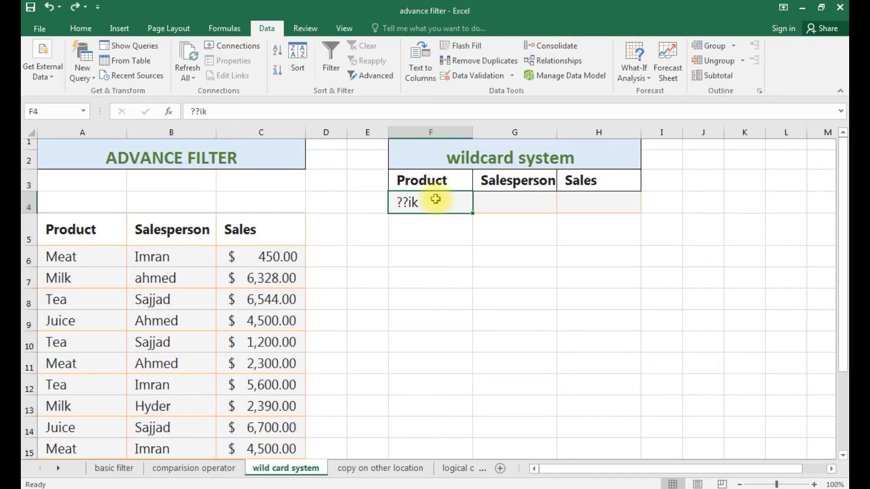
double_click(436, 199)
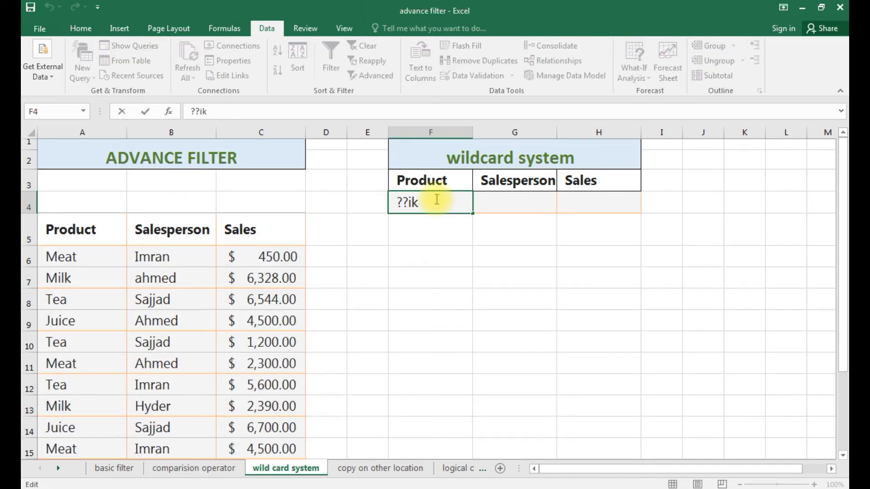
key("BackSpace")
key("BackSpace")
type("?k")
Step: Filter A5:C17 in place with an Advanced Filter that uses the ???k Product criterion in F3:F4
left_click(240, 283)
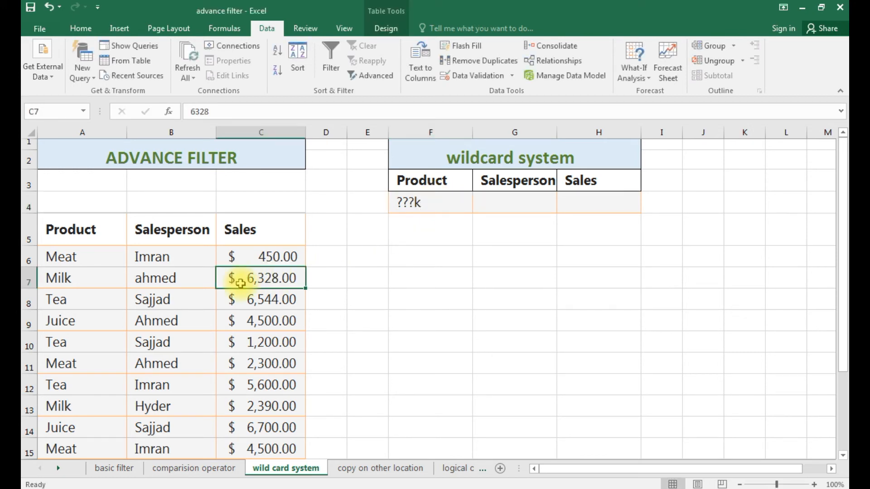
left_click(372, 77)
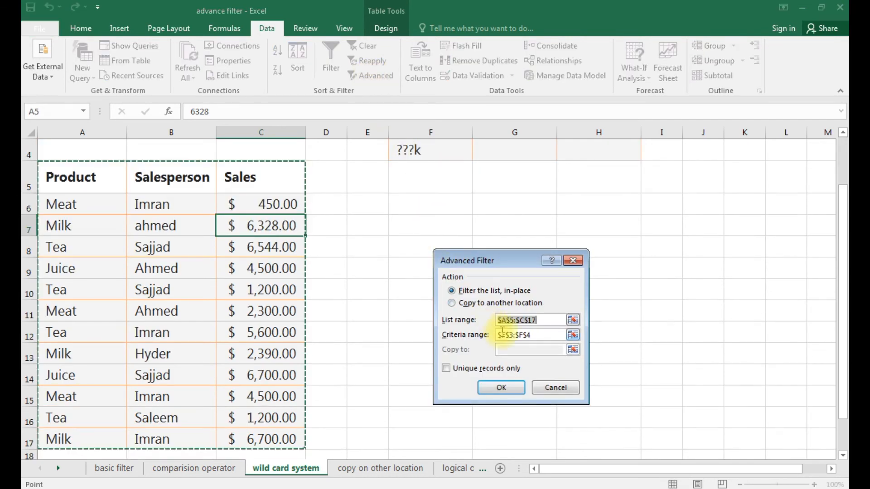
left_click(542, 336)
key("BackSpace")
key("BackSpace")
key("BackSpace")
key("BackSpace")
key("BackSpace")
key("BackSpace")
key("BackSpace")
key("BackSpace")
key("BackSpace")
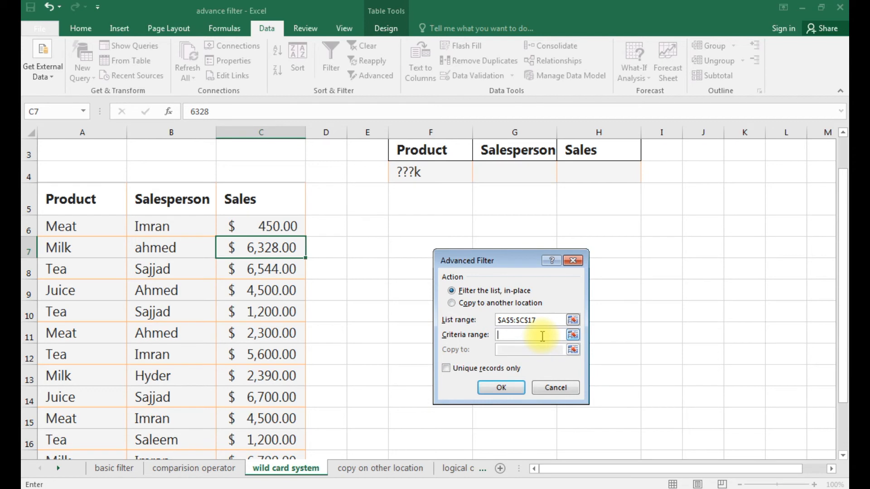
left_click_drag(452, 154, 452, 171)
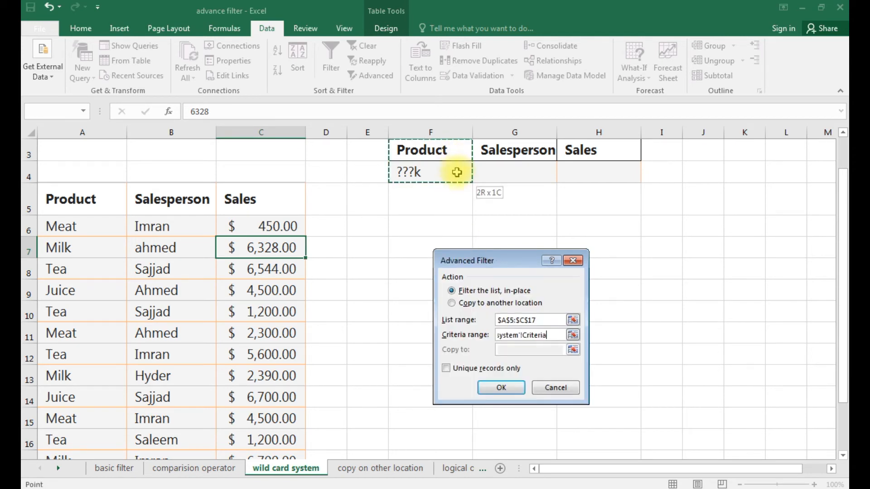
left_click(501, 387)
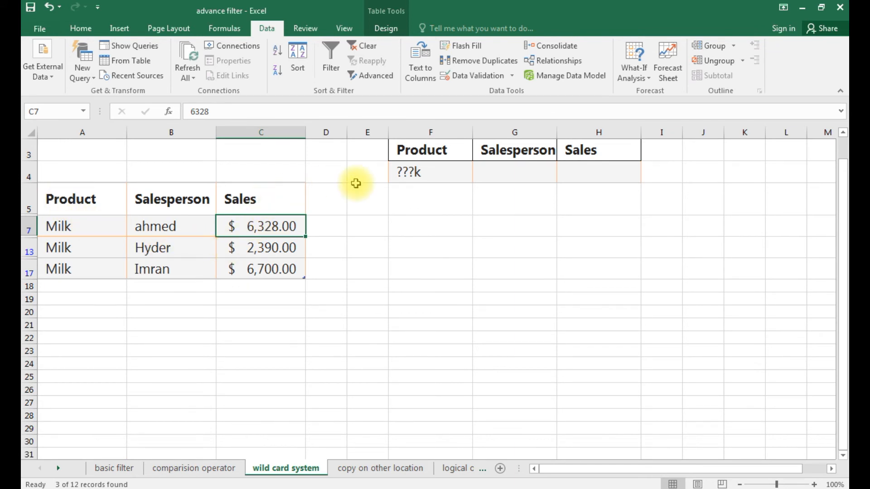
Step: Undo the ???k filter and replace the Product criterion in F4 with *e
left_click(445, 173)
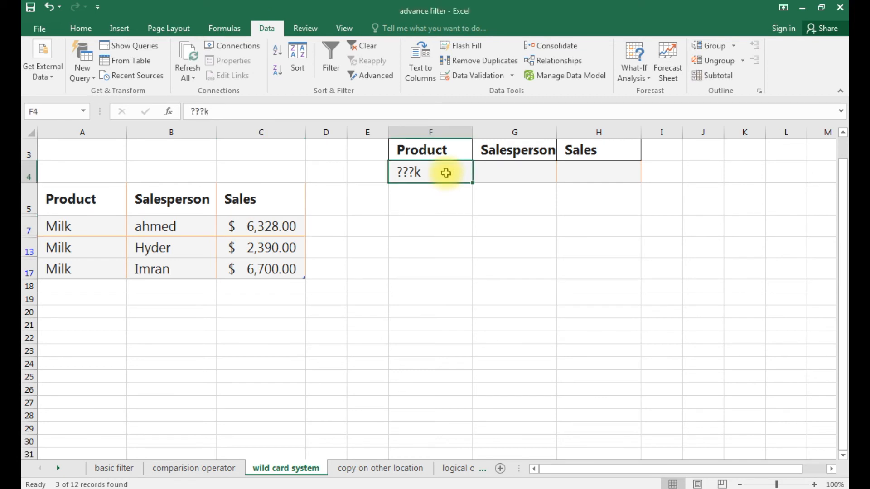
key("ctrl+z")
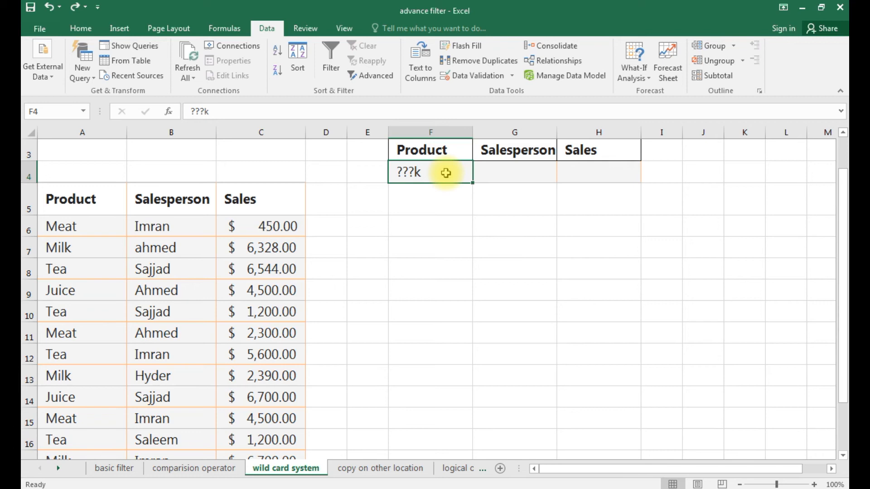
key("BackSpace")
type("*")
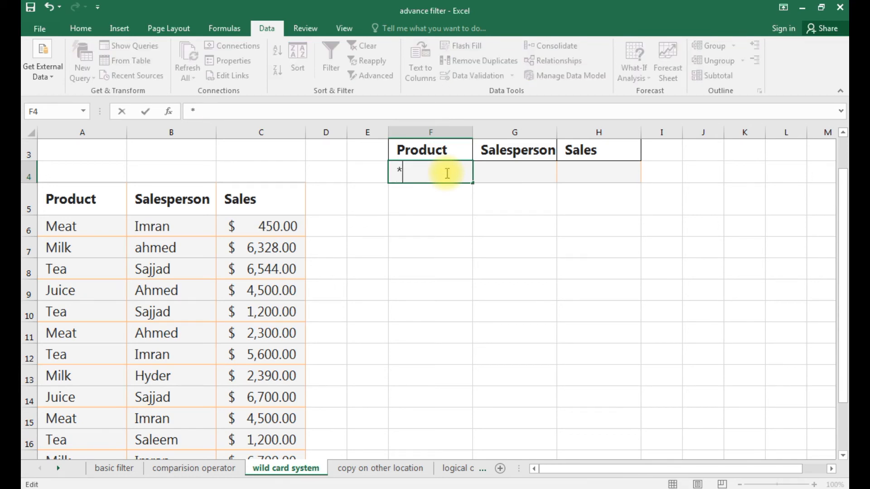
type("e")
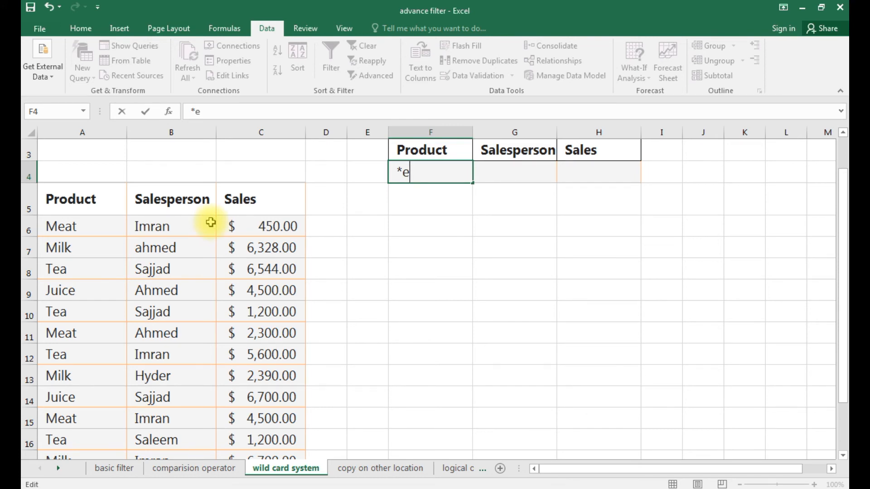
Step: Filter A5:C17 in place with an Advanced Filter, reselecting F3:F4 with the *e Product criterion as the criteria range
left_click(172, 269)
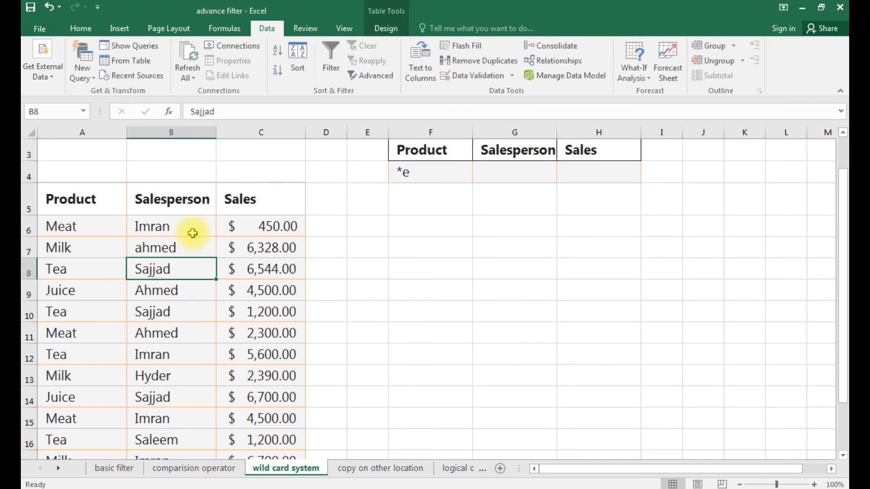
left_click(379, 78)
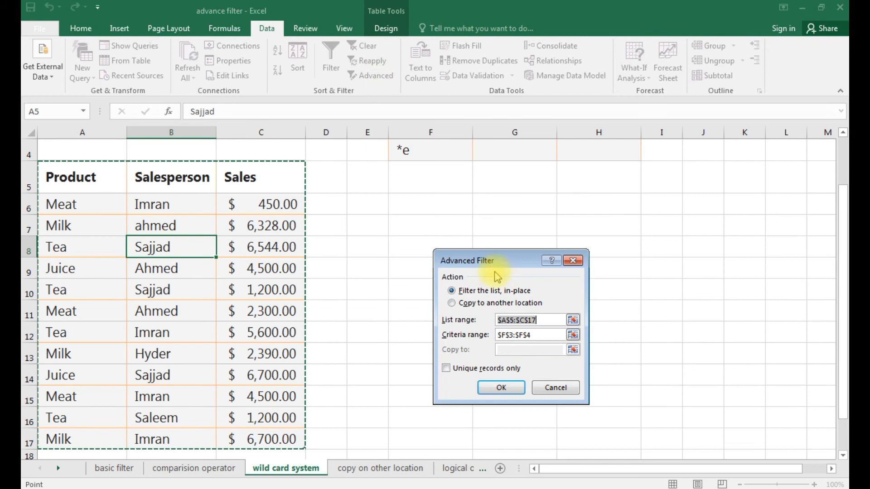
left_click(527, 334)
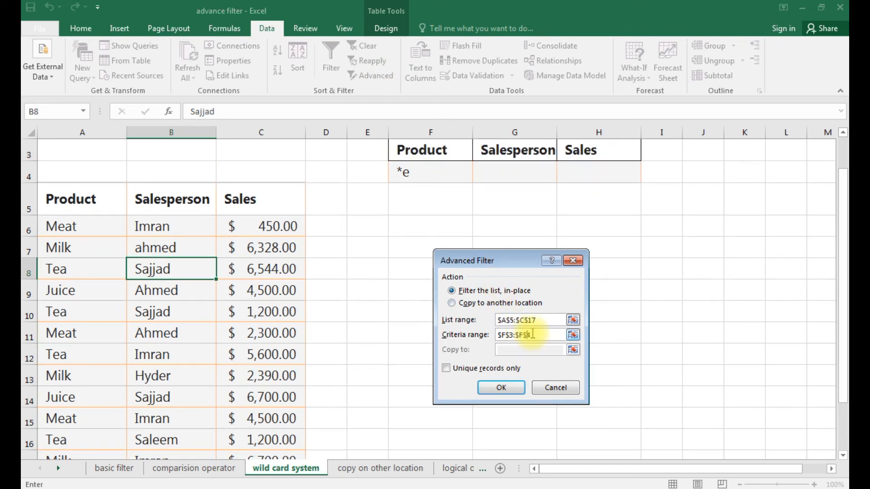
key("Right")
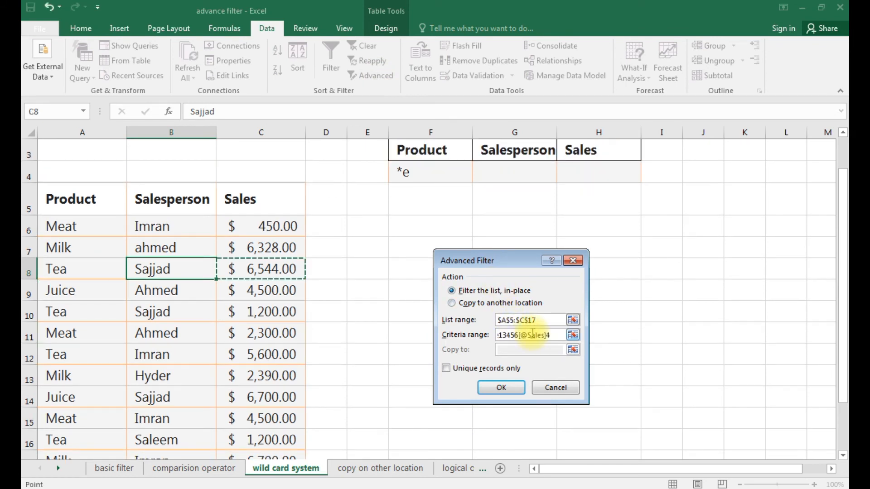
left_click(556, 335)
key("BackSpace")
key("BackSpace")
key("BackSpace")
key("BackSpace")
key("BackSpace")
key("BackSpace")
key("BackSpace")
key("BackSpace")
key("BackSpace")
key("BackSpace")
key("BackSpace")
key("BackSpace")
key("BackSpace")
key("BackSpace")
key("BackSpace")
type("$F$3")
key("BackSpace")
key("BackSpace")
key("BackSpace")
key("BackSpace")
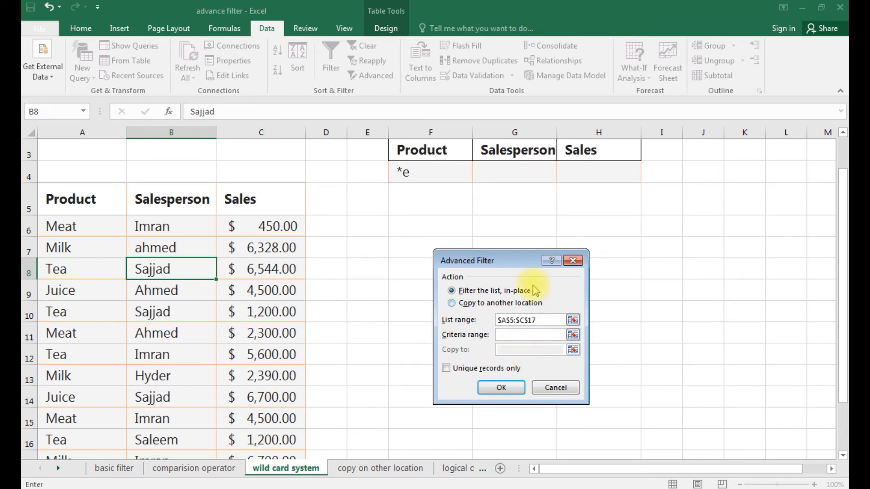
left_click_drag(431, 153, 437, 172)
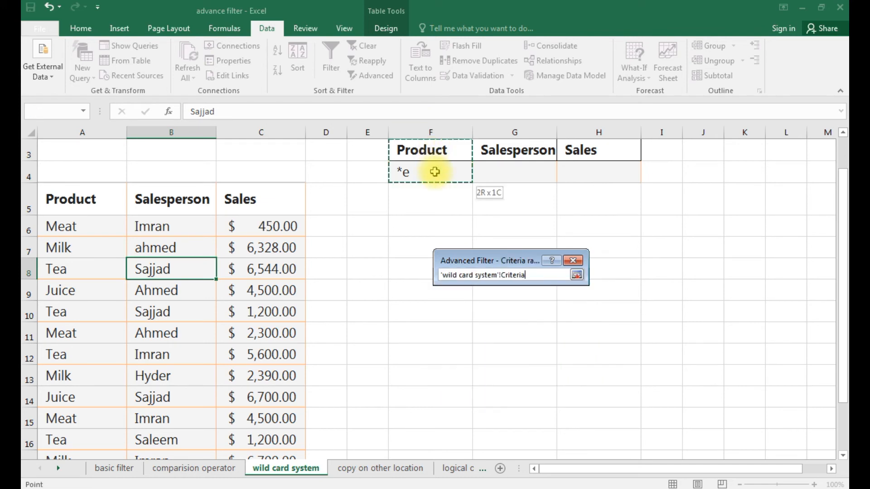
left_click(506, 390)
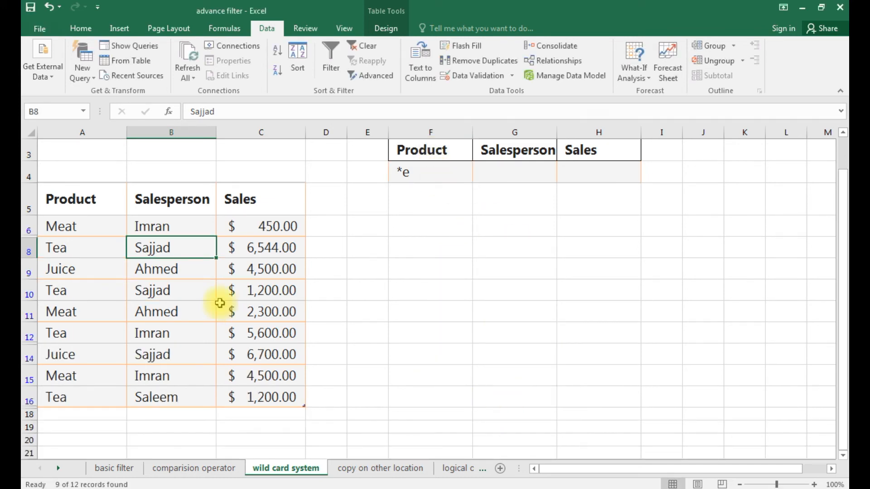
left_click(91, 254)
left_click(87, 277)
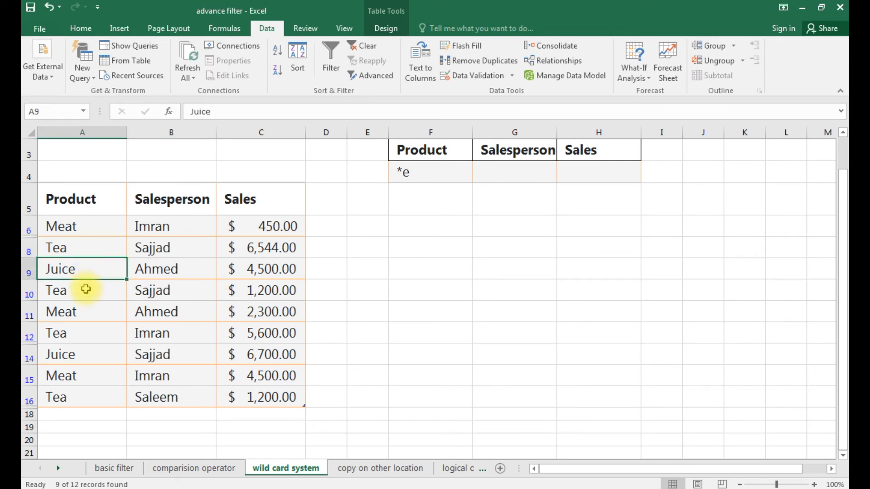
left_click(86, 290)
left_click(68, 227)
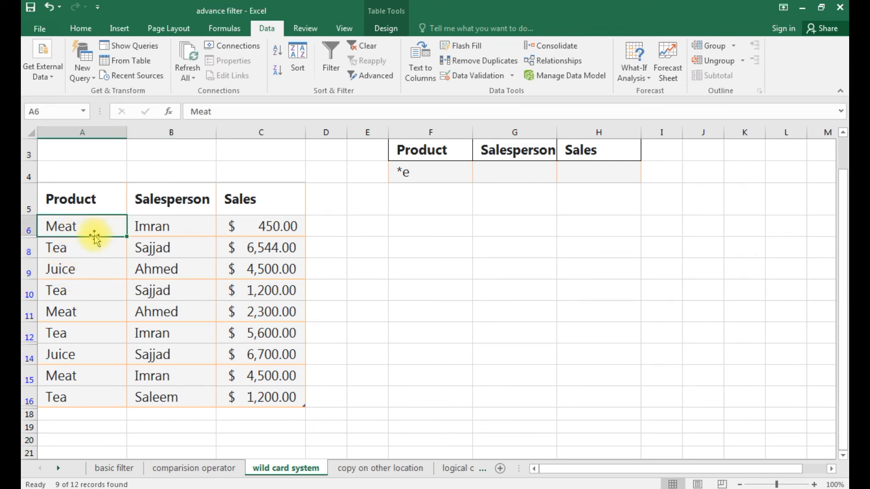
left_click(81, 250)
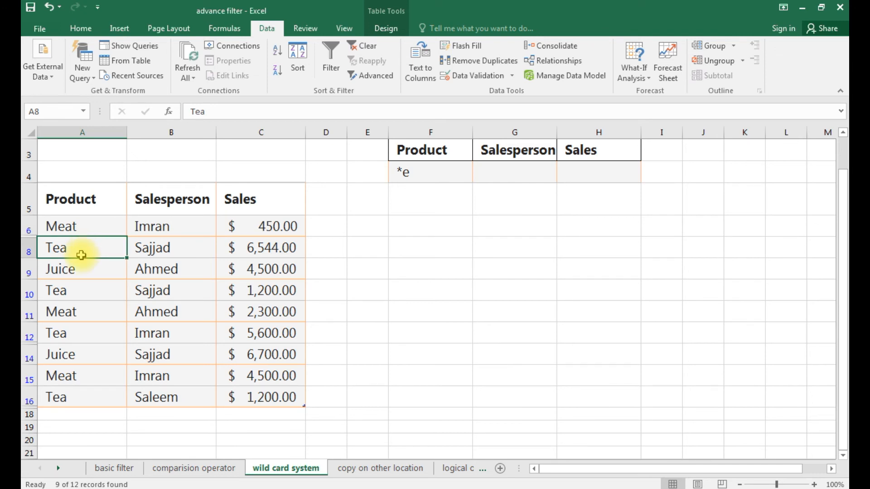
Step: Check the filtered Product entries in column A, and undo the *e filter
left_click(74, 294)
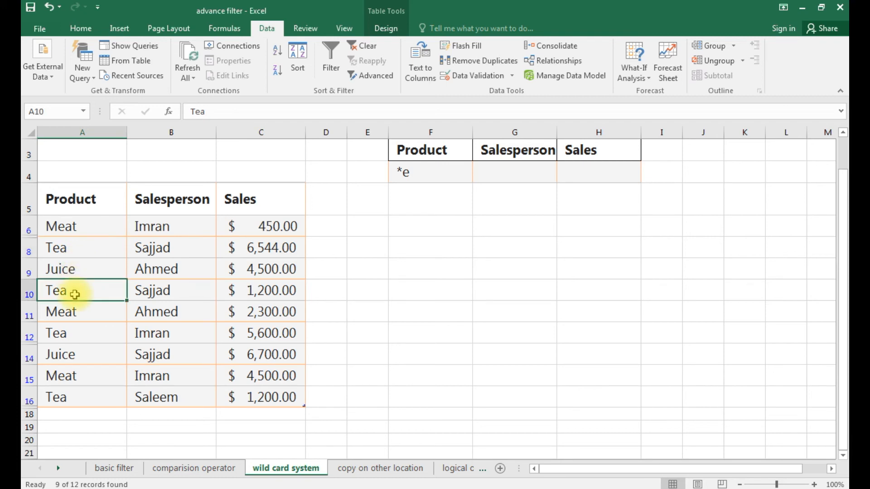
left_click(73, 313)
left_click(68, 351)
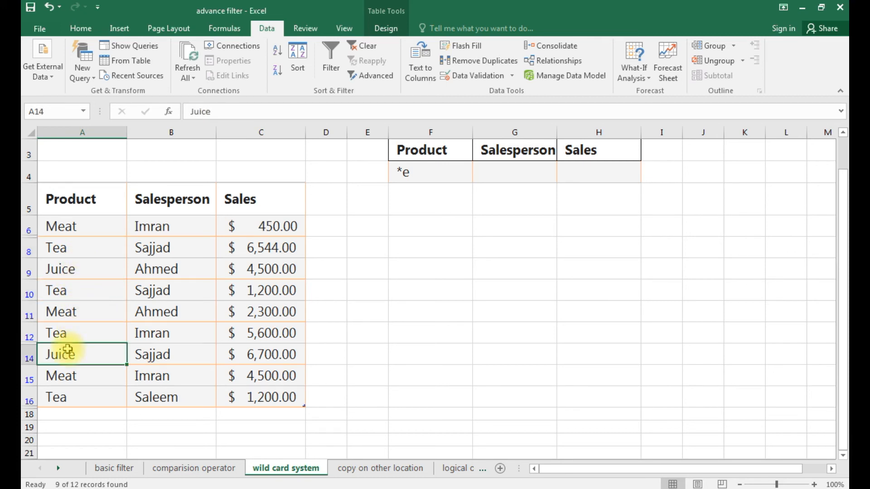
left_click(63, 380)
left_click(51, 402)
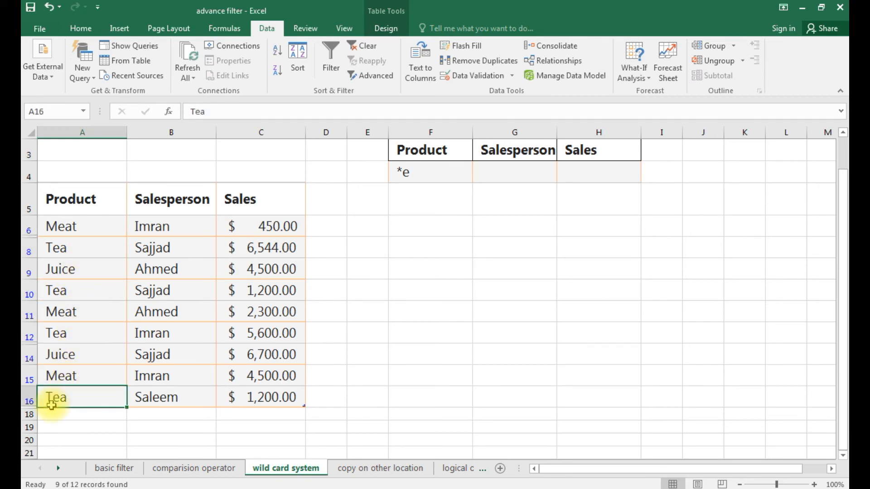
key("ctrl+z")
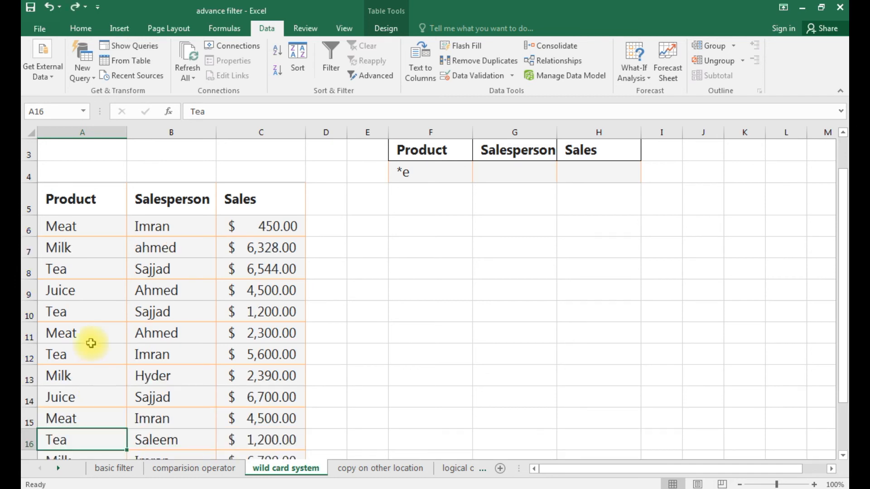
Step: Enter a salesperson's name as the Salesperson criterion in G4, beside the *e Product criterion
left_click(458, 172)
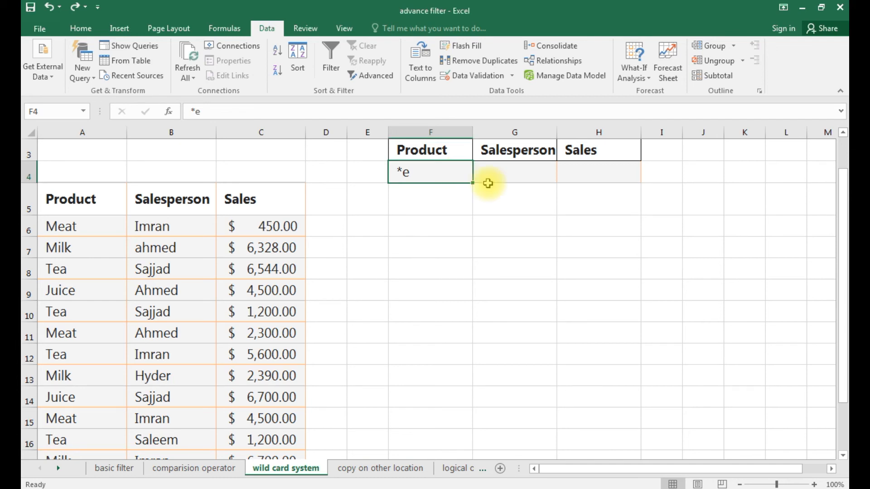
left_click(512, 180)
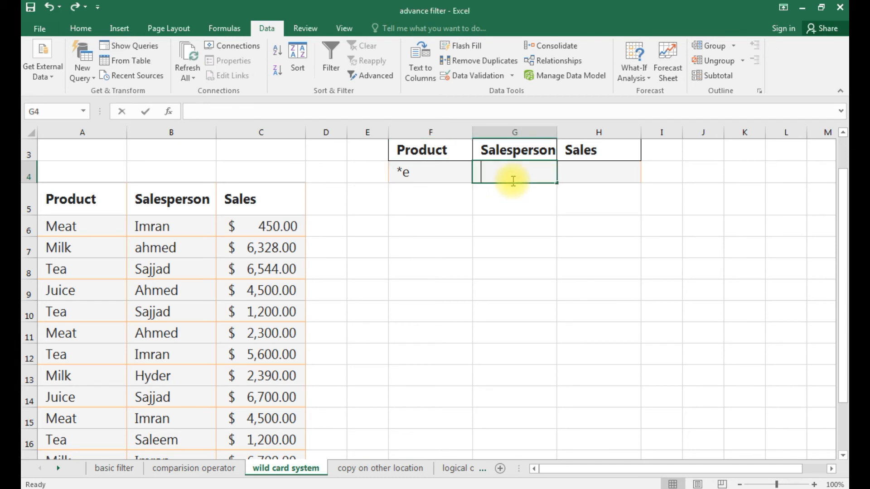
type("ahmed")
Step: Filter A5:C17 in place with an Advanced Filter that uses F3:G4 as the criteria range
left_click(211, 268)
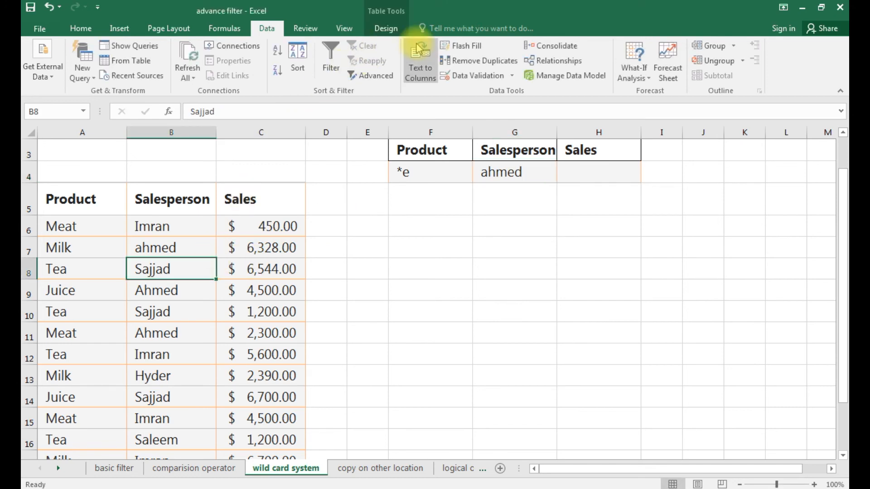
left_click(381, 79)
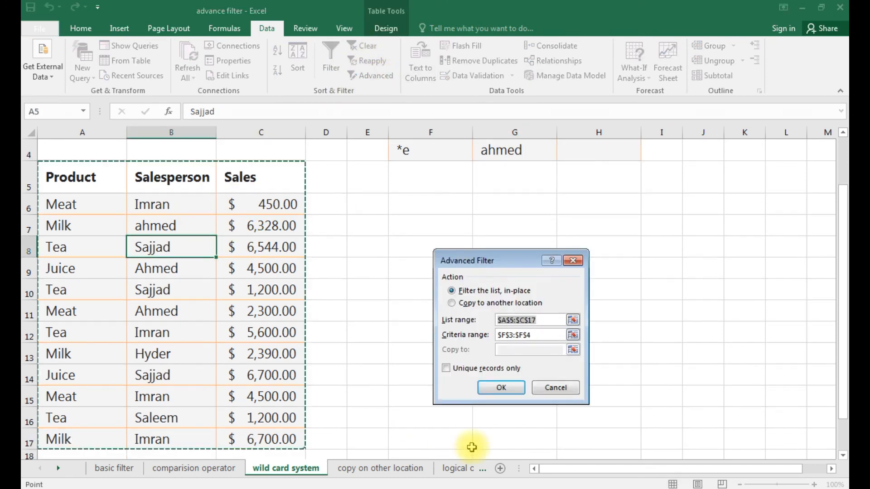
left_click(536, 335)
key("BackSpace")
key("BackSpace")
key("BackSpace")
key("BackSpace")
key("BackSpace")
key("BackSpace")
key("BackSpace")
key("BackSpace")
key("BackSpace")
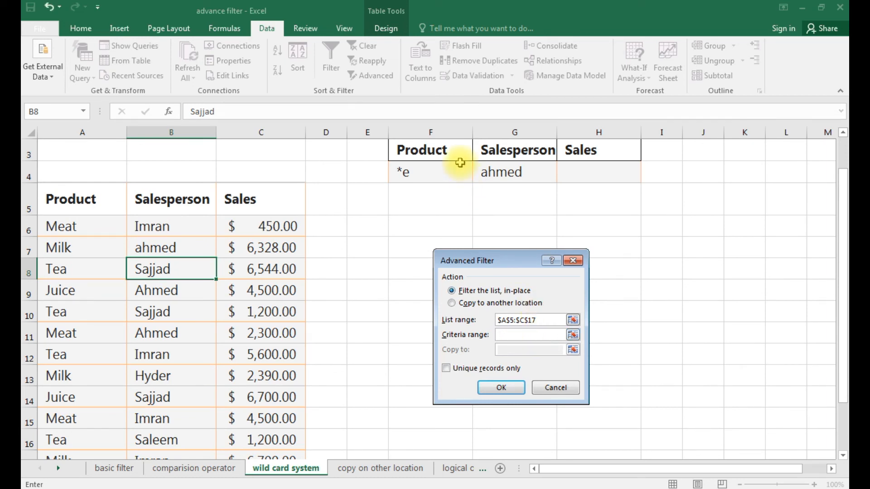
left_click_drag(460, 150, 515, 172)
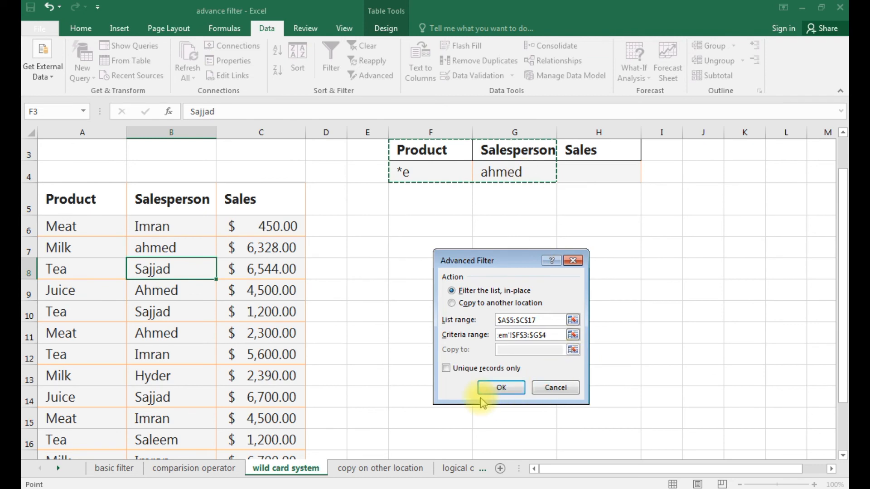
left_click(494, 387)
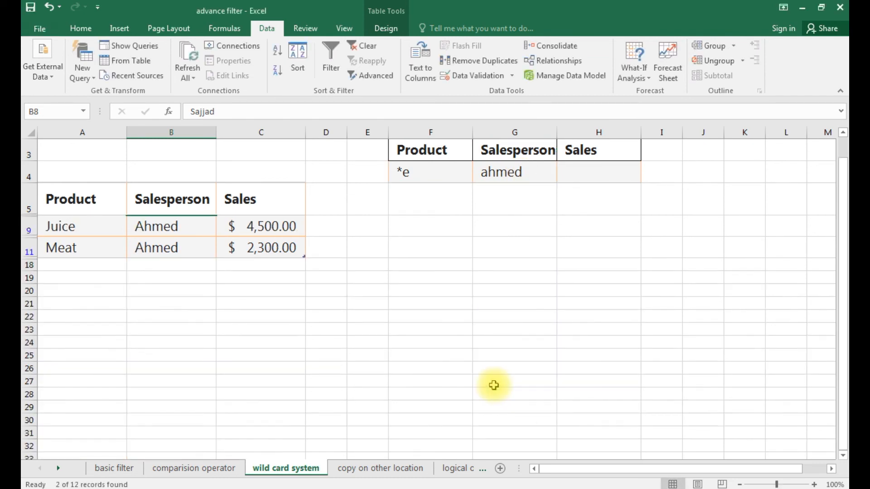
Step: Check the Product entries that meet both criteria, and undo the two-criteria filter
left_click(81, 227)
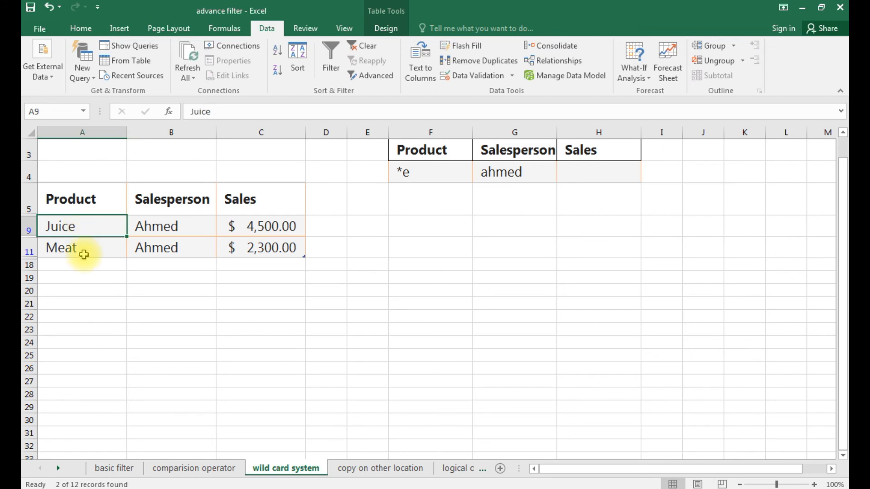
left_click(83, 255)
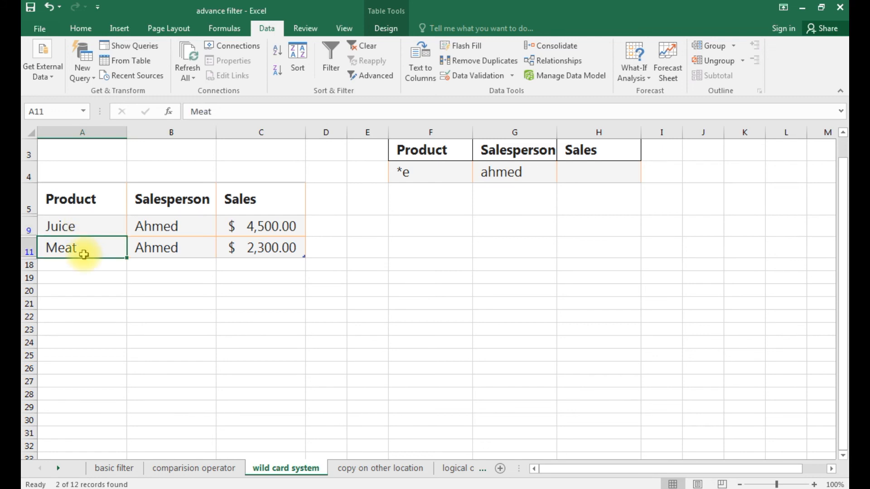
key("ctrl+z")
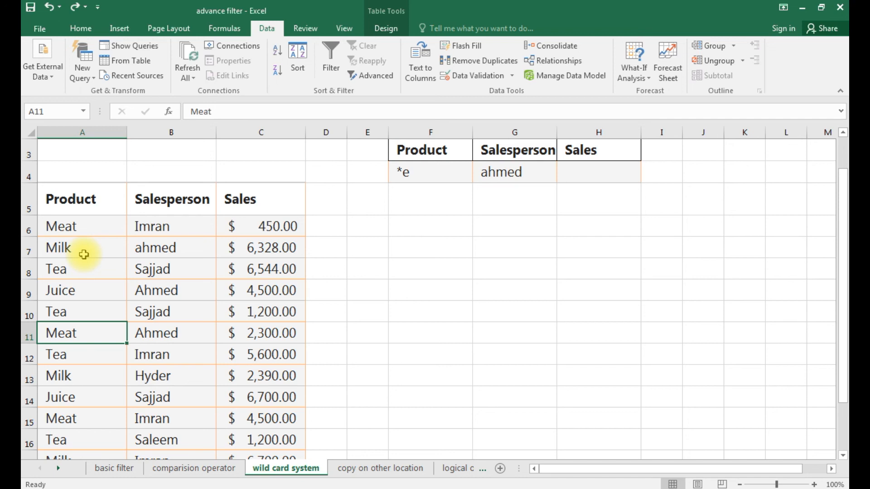
Step: Set up an Advanced Filter on A5:C17 with F3:G4 as the criteria range
left_click(84, 255)
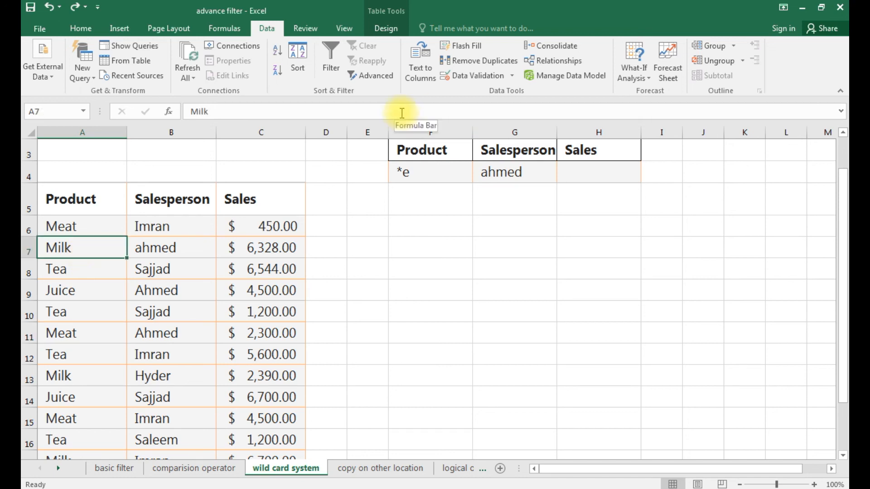
left_click(383, 78)
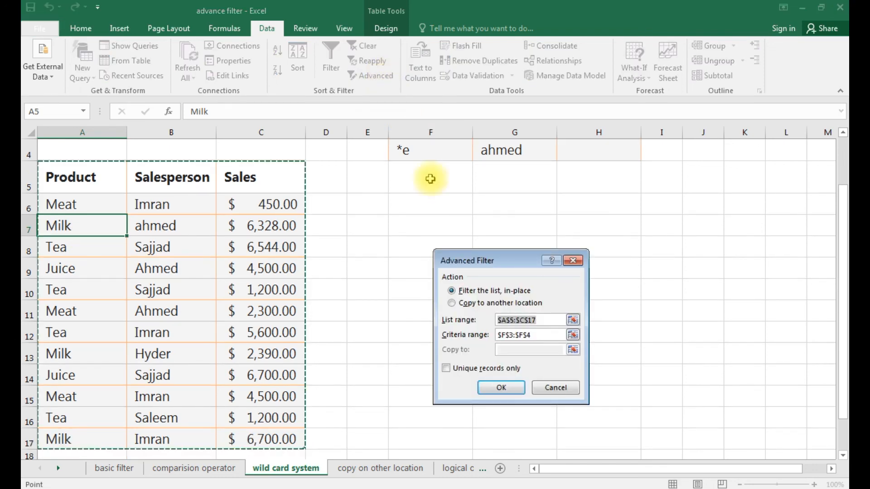
left_click(559, 334)
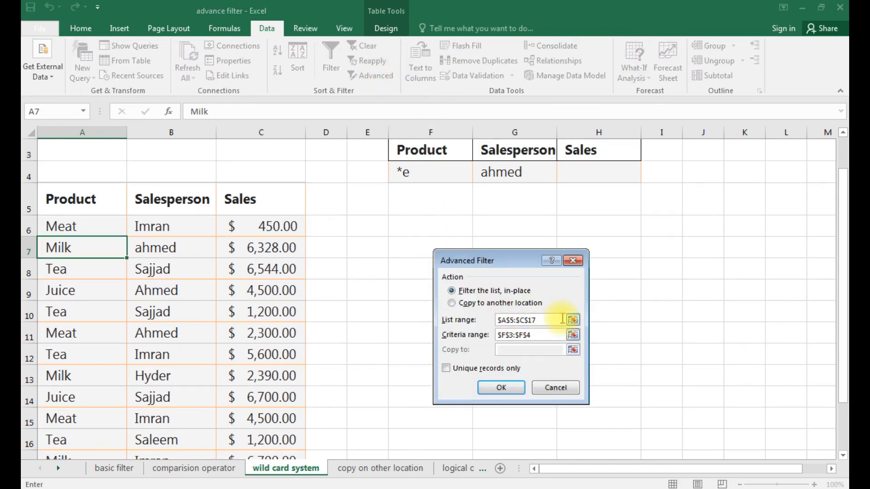
key("BackSpace")
key("BackSpace")
key("BackSpace")
key("BackSpace")
key("BackSpace")
key("BackSpace")
key("BackSpace")
key("BackSpace")
key("BackSpace")
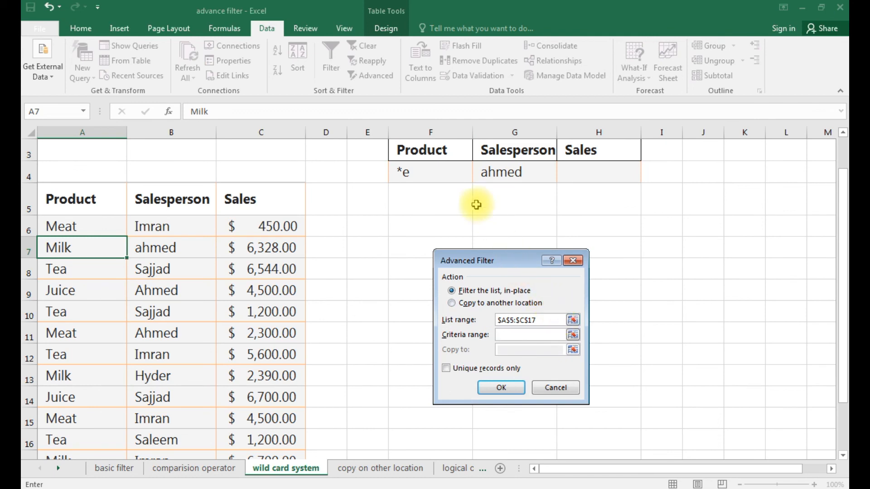
left_click_drag(450, 148, 487, 167)
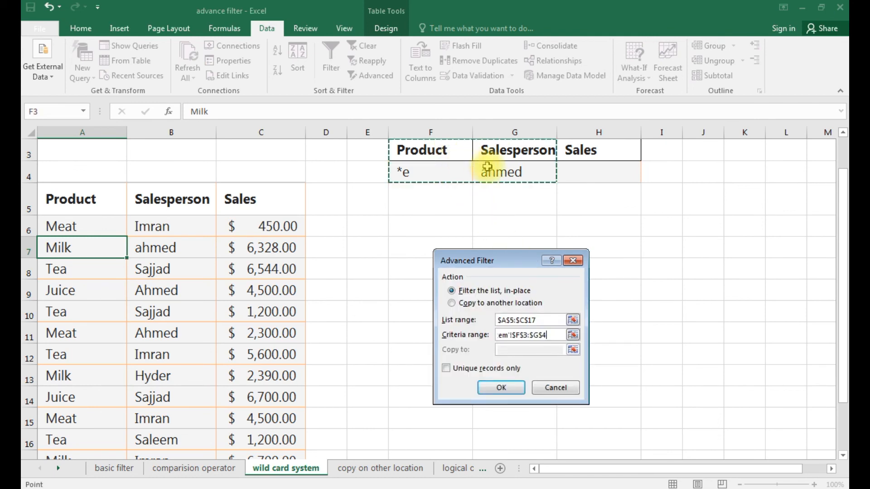
Step: Copy the filtered records to another location starting at cell F6
left_click(511, 303)
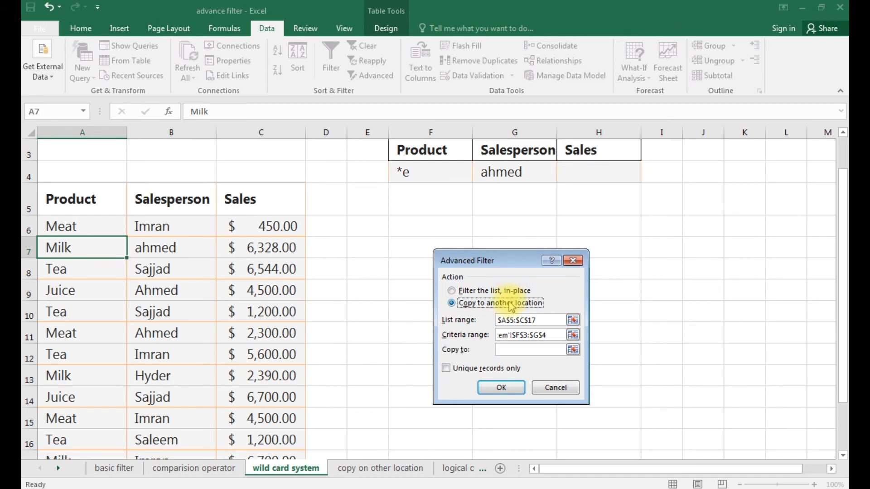
left_click(527, 347)
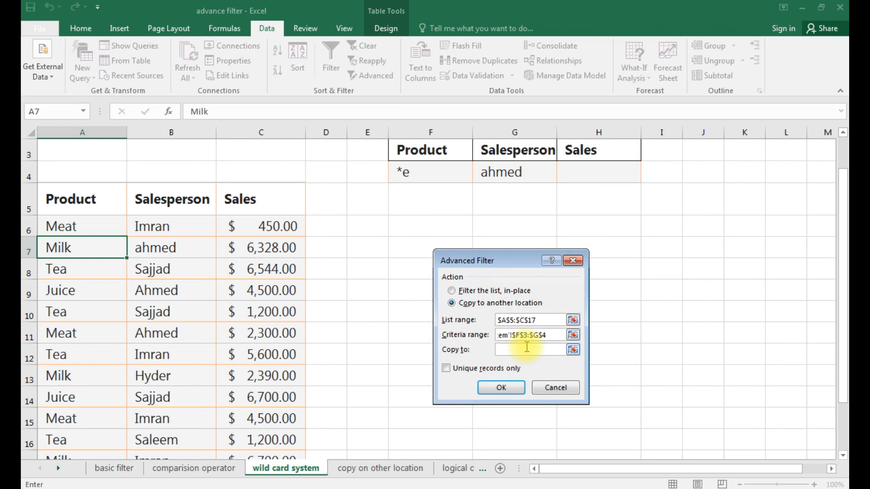
left_click(404, 217)
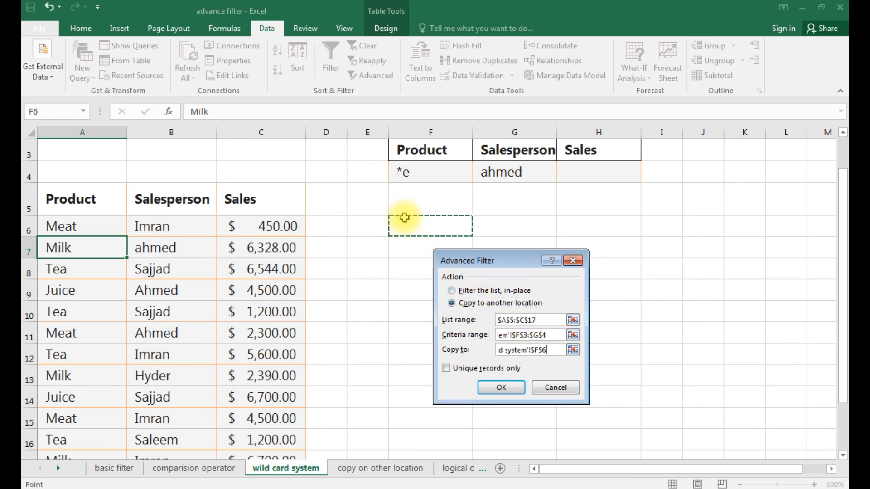
left_click(514, 390)
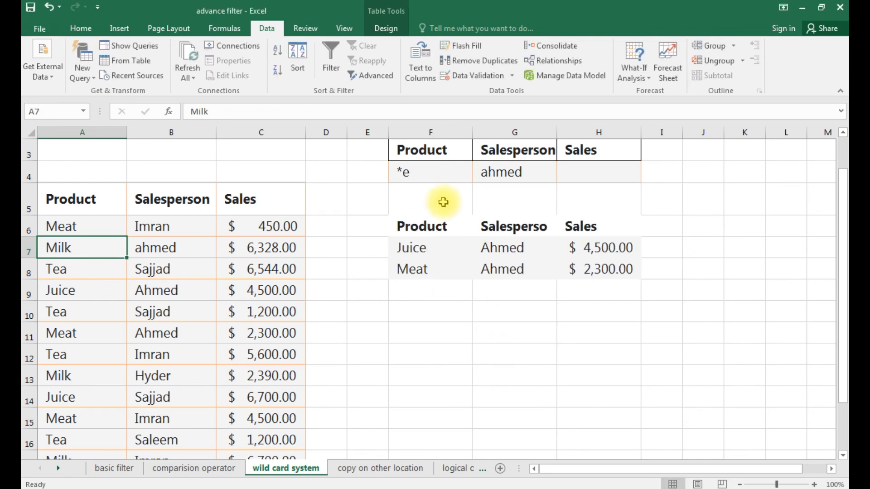
left_click_drag(437, 225, 593, 274)
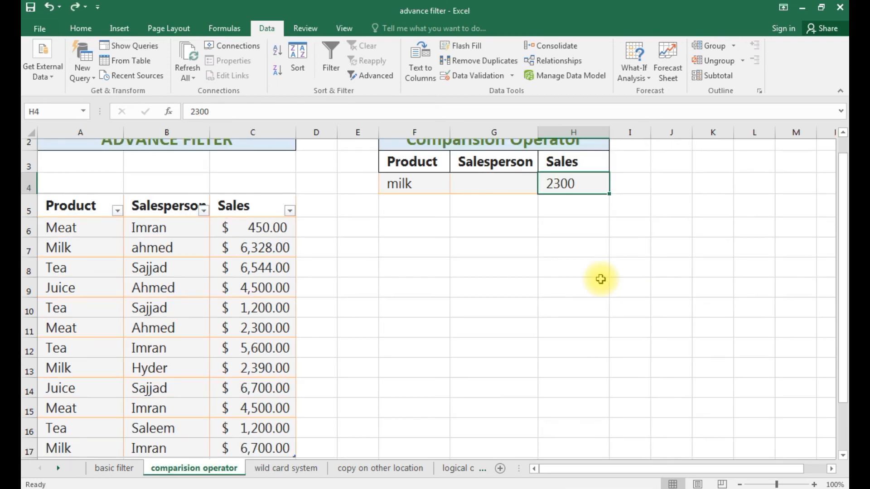
scroll(600, 279, "up", 1)
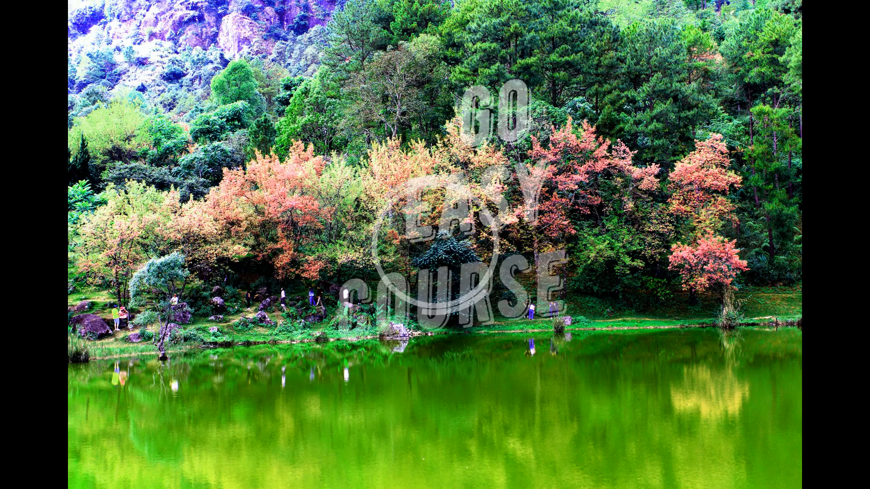